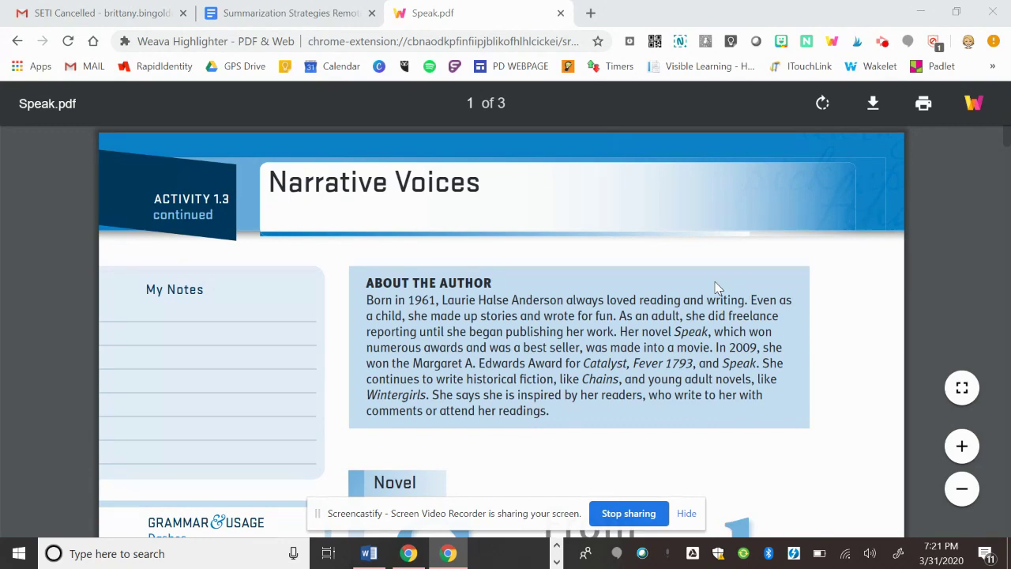
# Look through the first page of the Speak excerpt, including its numbered paragraphs.
pyautogui.scroll(-5, 717, 288)
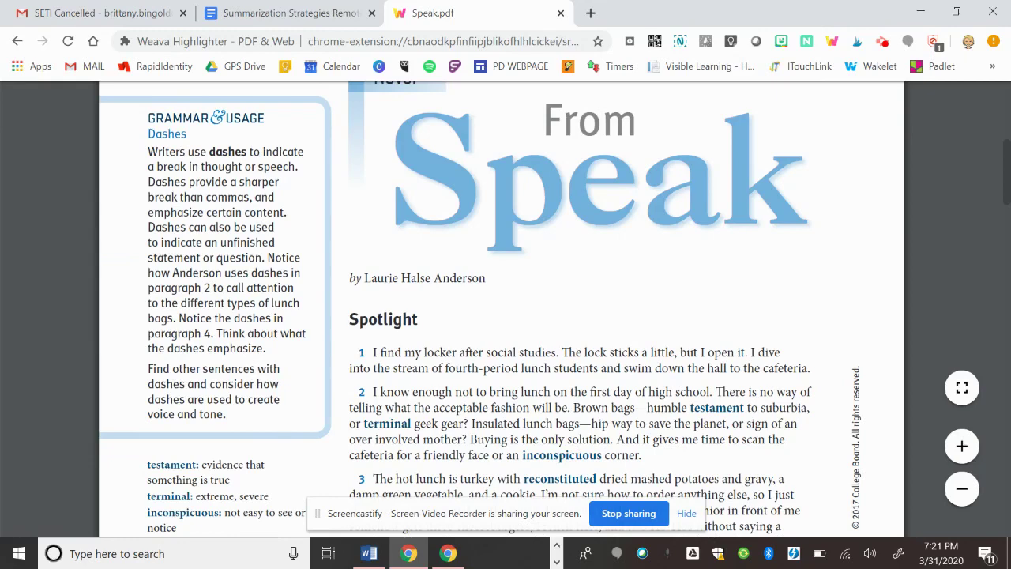
pyautogui.scroll(-3, 506, 316)
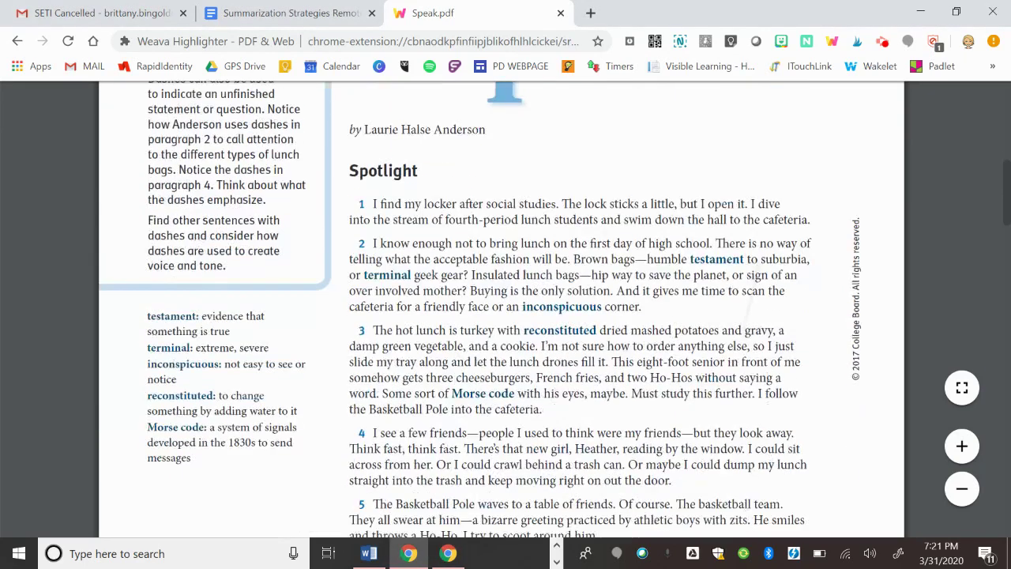
pyautogui.scroll(2, 506, 316)
pyautogui.scroll(1, 505, 316)
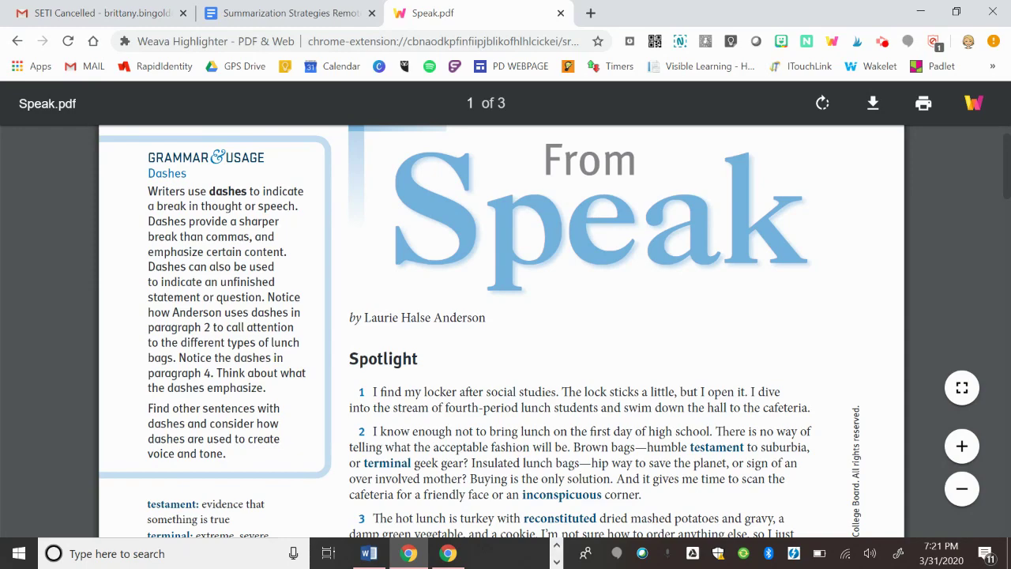
pyautogui.scroll(-5, 506, 332)
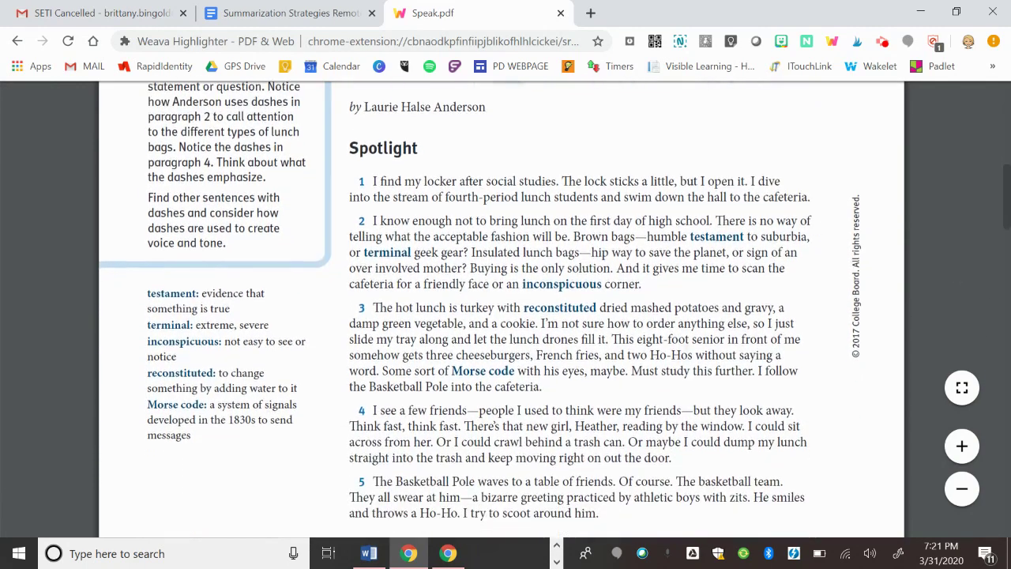
pyautogui.scroll(1, 506, 308)
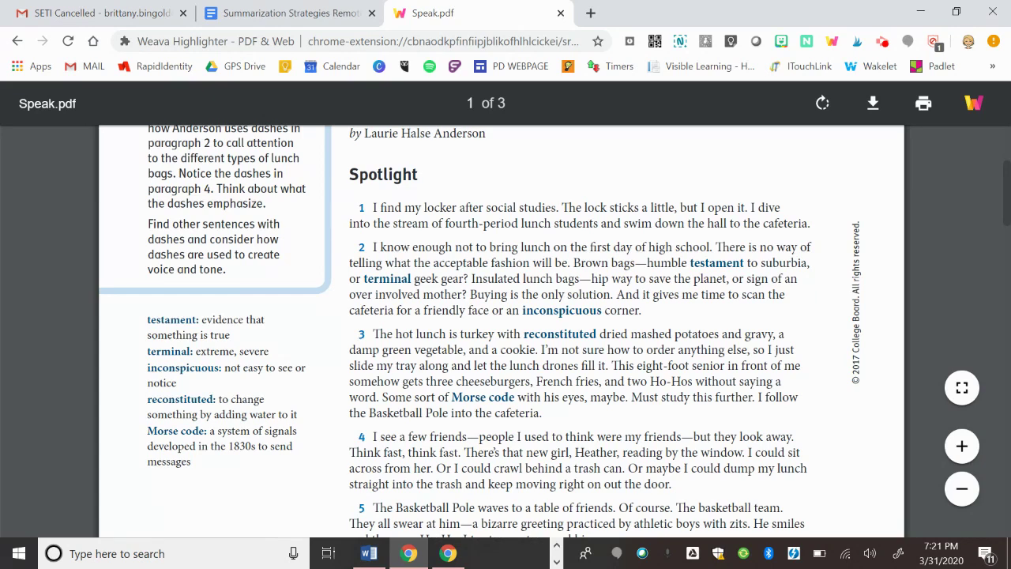
pyautogui.scroll(5, 506, 332)
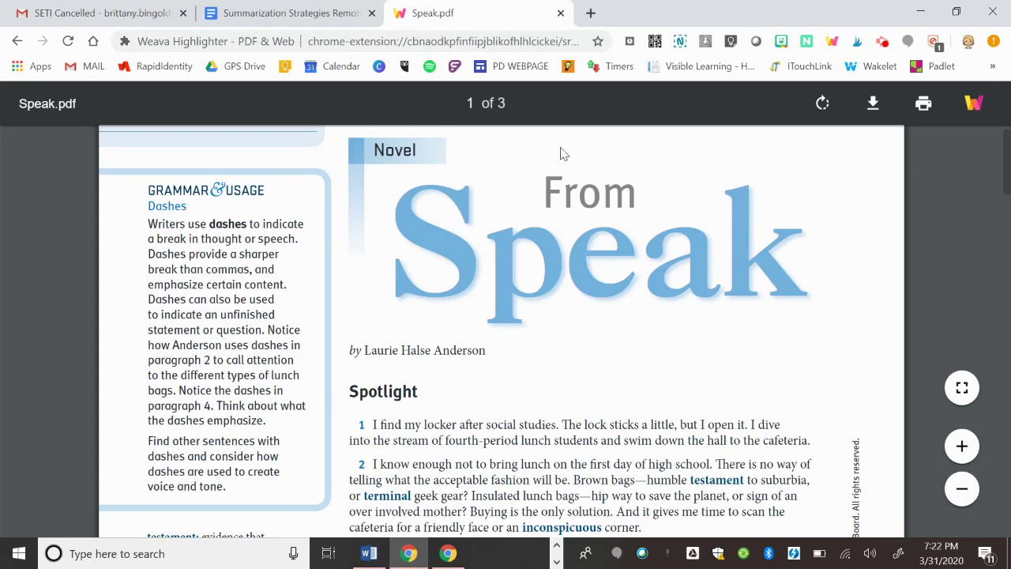
# Search Google for "chrome extension store" in a new tab and open the Chrome Web Store.
pyautogui.click(591, 13)
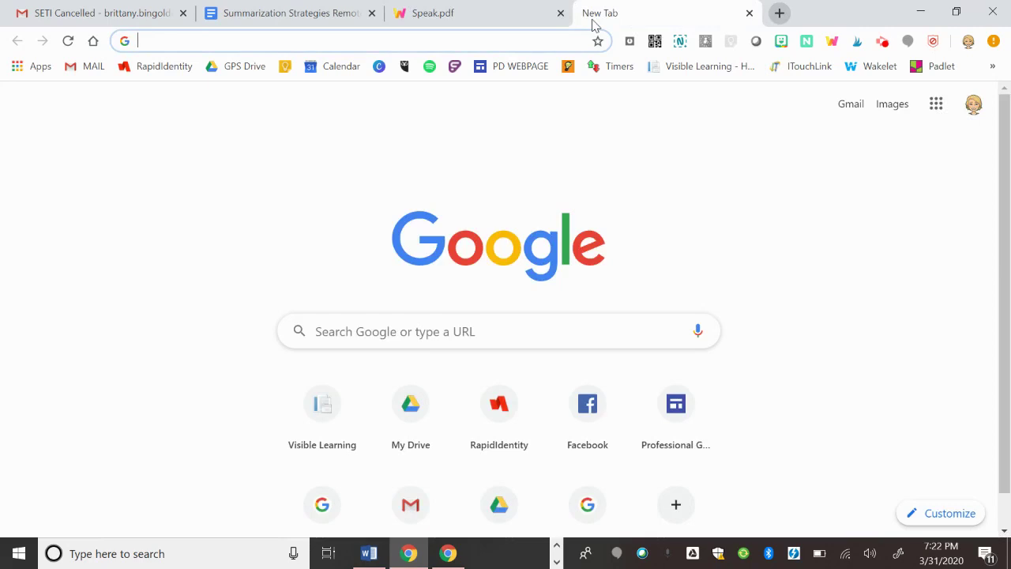
pyautogui.click(364, 333)
pyautogui.write('Chrome')
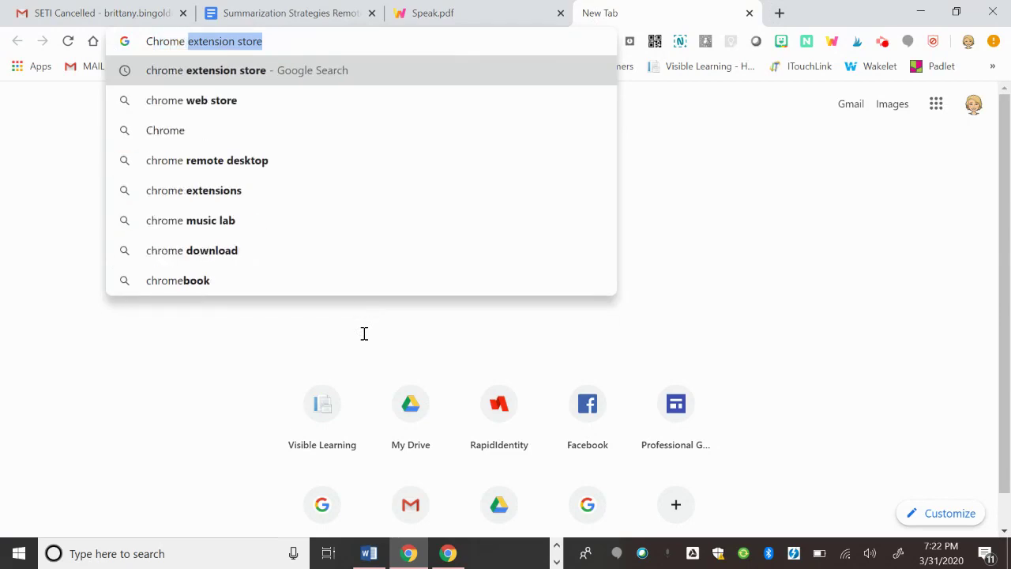
pyautogui.press('Return')
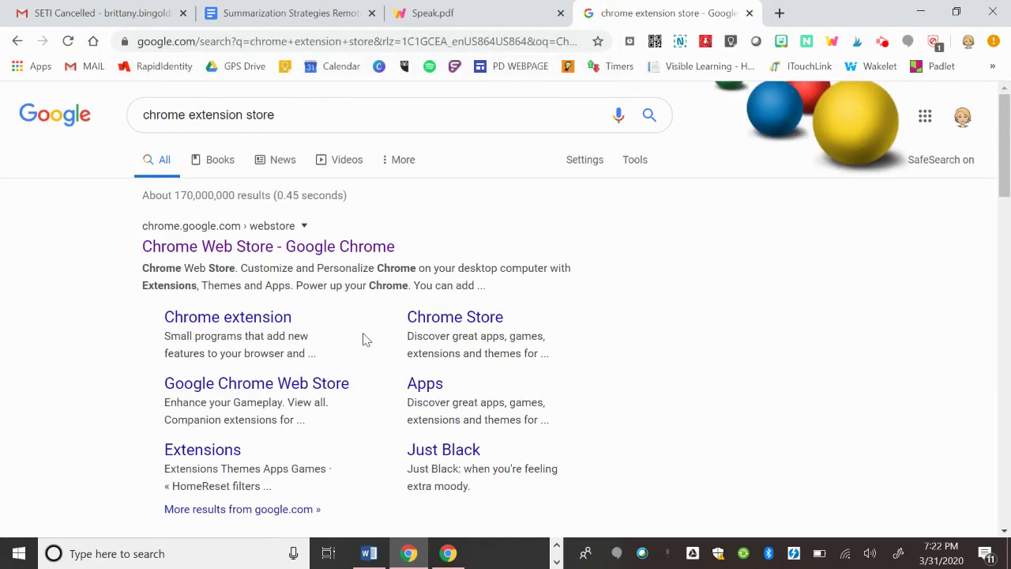
pyautogui.click(263, 255)
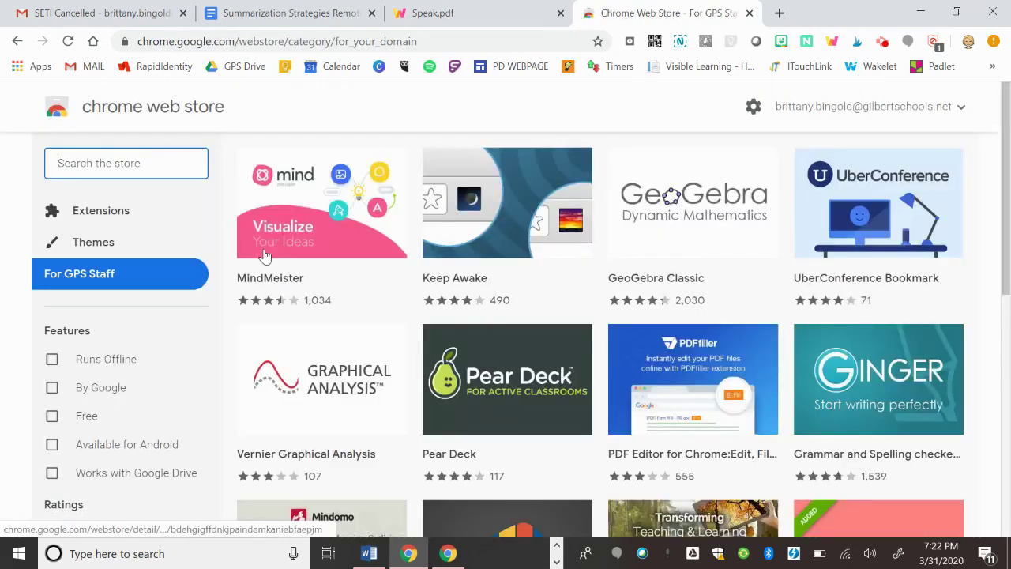
# Search the store's extensions for "Weava", view the Weava Highlighter - PDF & Web page, and return to Speak.pdf.
pyautogui.click(97, 212)
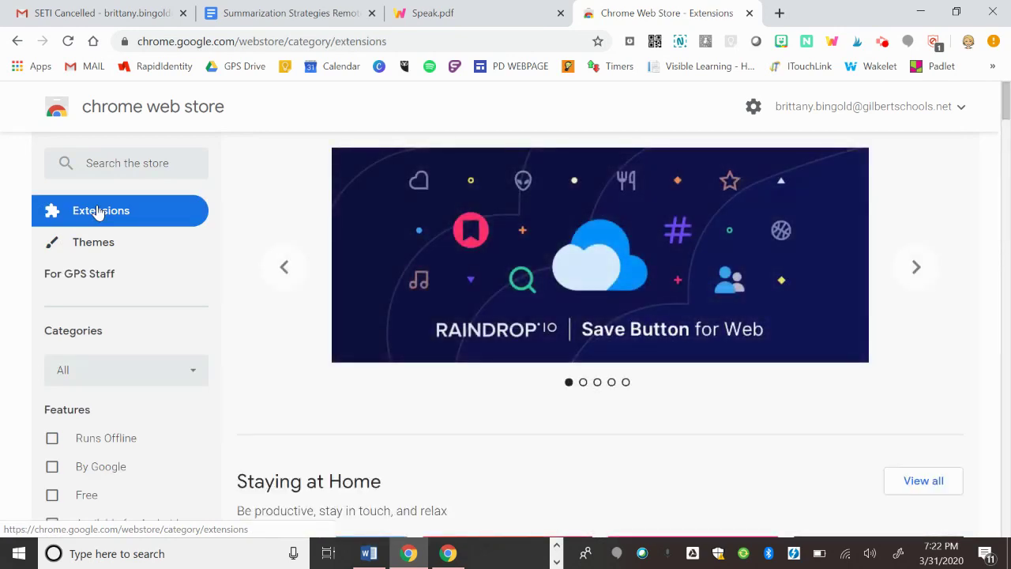
pyautogui.click(106, 165)
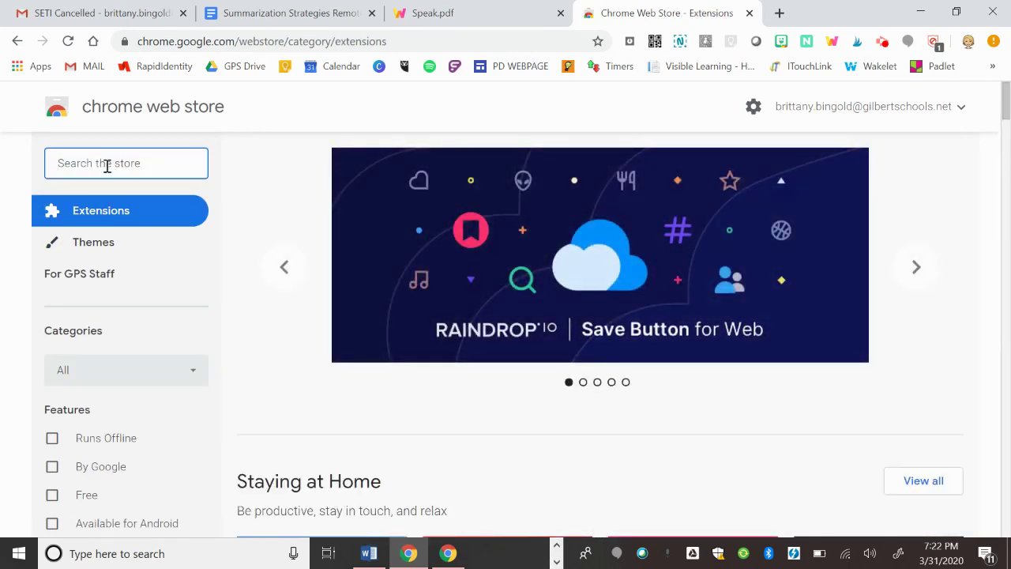
pyautogui.write('Weava')
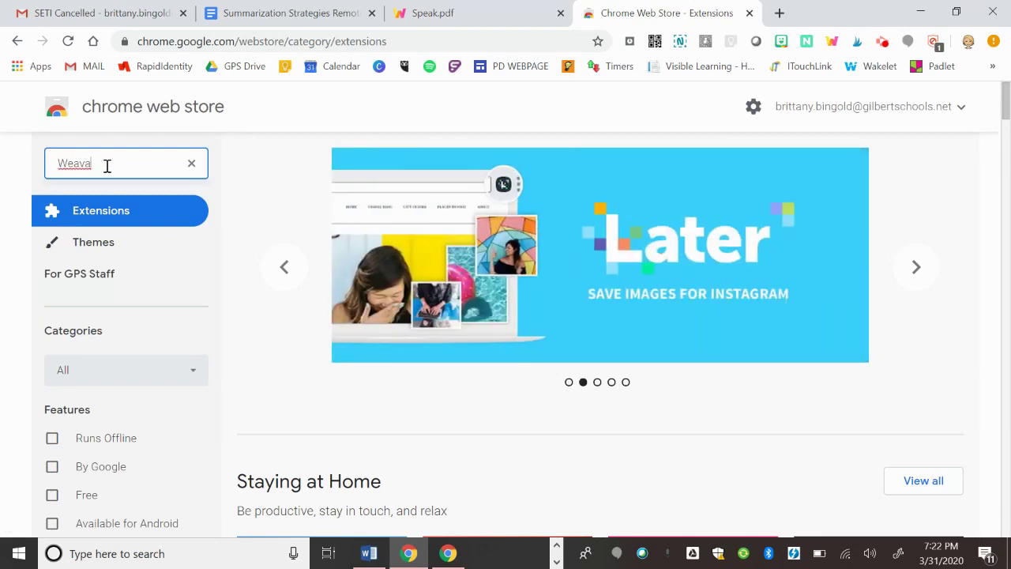
pyautogui.press('Return')
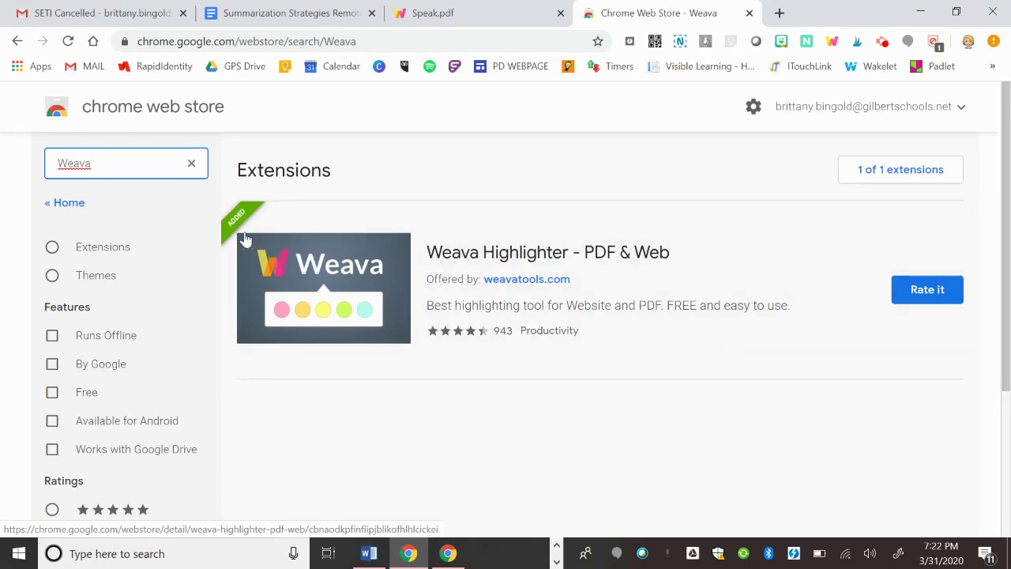
pyautogui.click(298, 220)
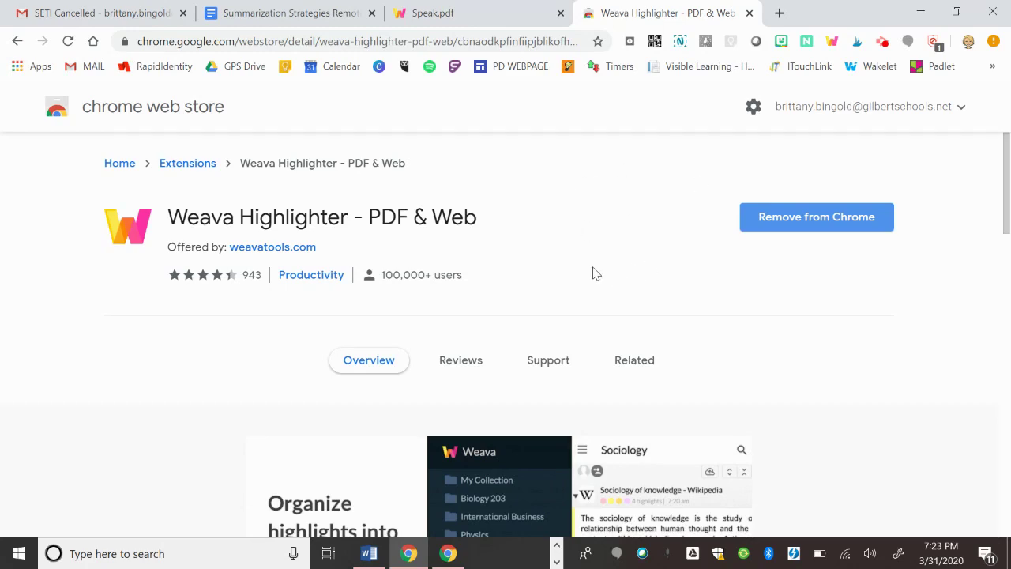
pyautogui.click(750, 14)
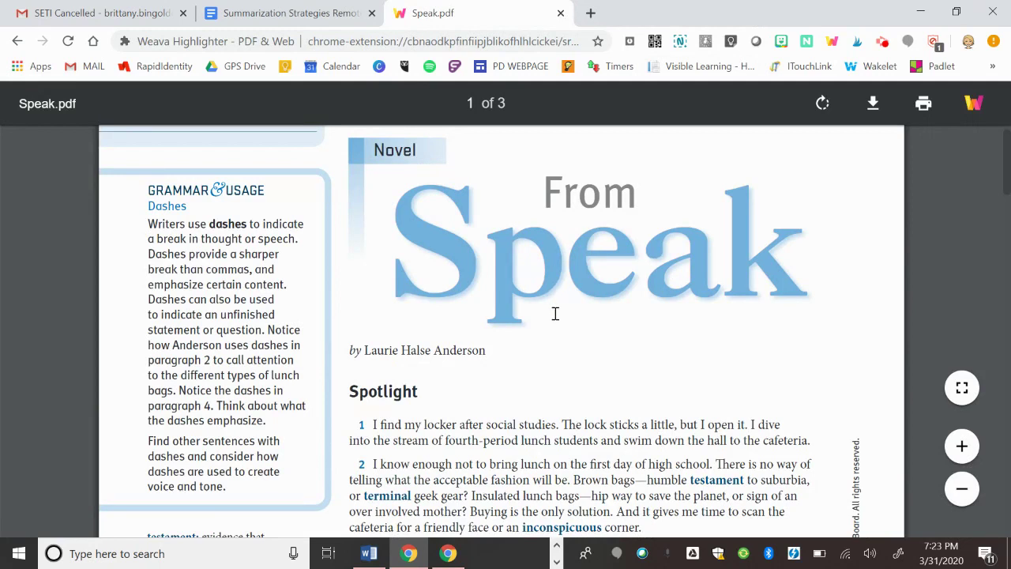
# Edit the Sample Remote Learning folder in Weava, naming the pink color tag "Somebody" and the orange one "Wanted".
pyautogui.click(834, 42)
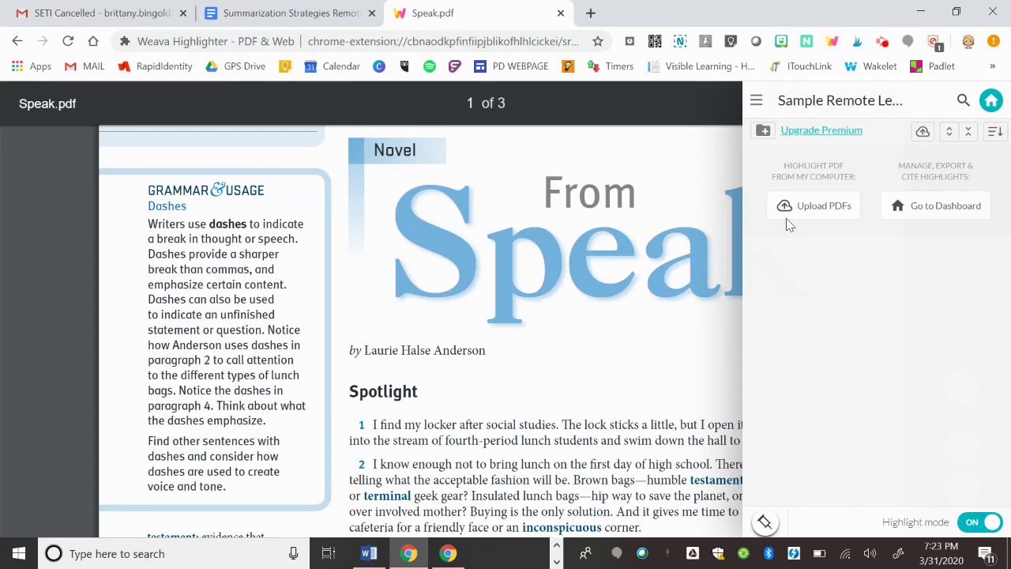
pyautogui.click(820, 101)
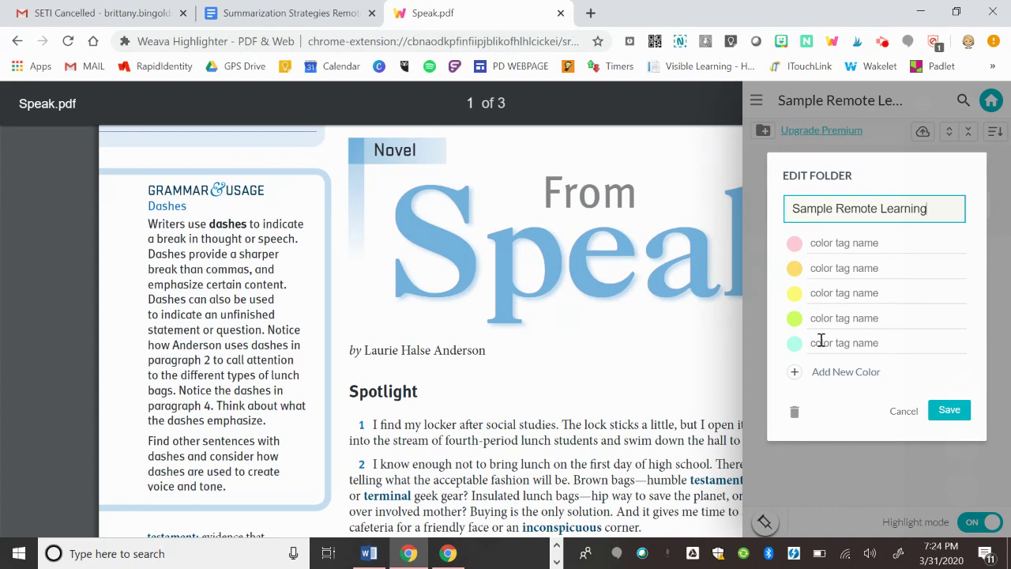
pyautogui.click(820, 243)
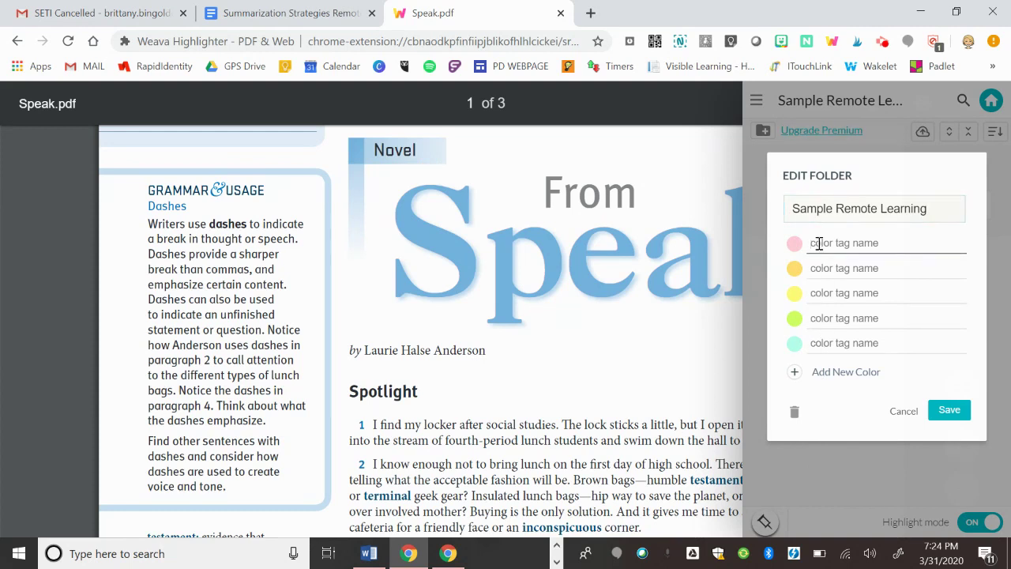
pyautogui.write('Somebody')
pyautogui.click(882, 268)
pyautogui.write('Wanted')
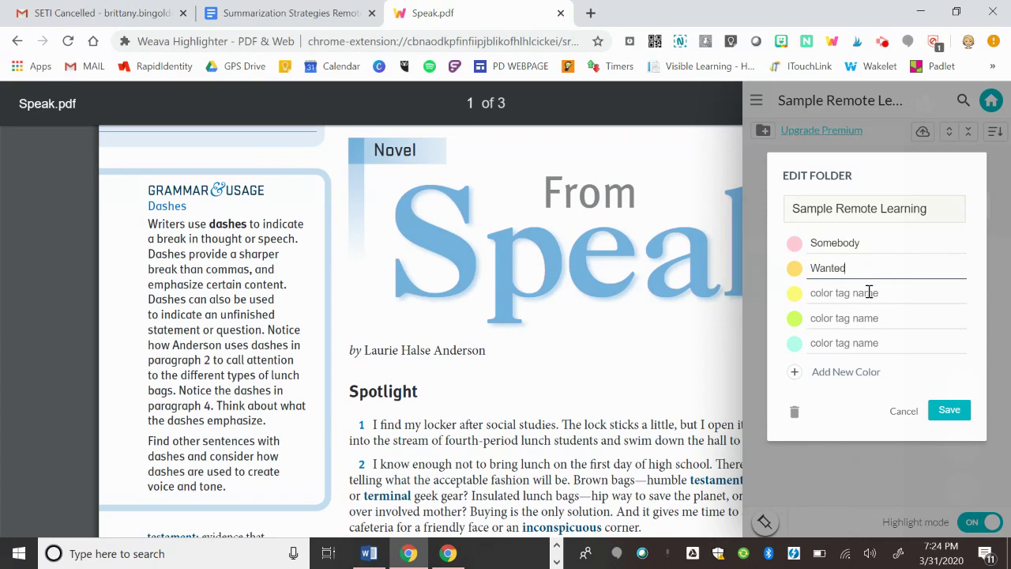
# Name the yellow, green and turquoise color tags "But", "So" and "Then", and save the folder.
pyautogui.click(870, 292)
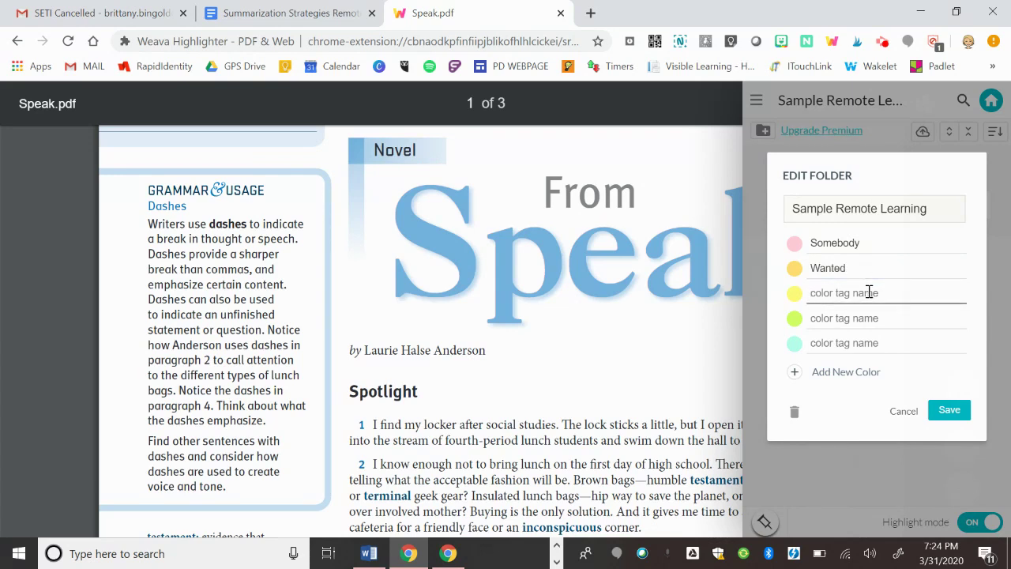
pyautogui.write('But')
pyautogui.click(863, 316)
pyautogui.write('S')
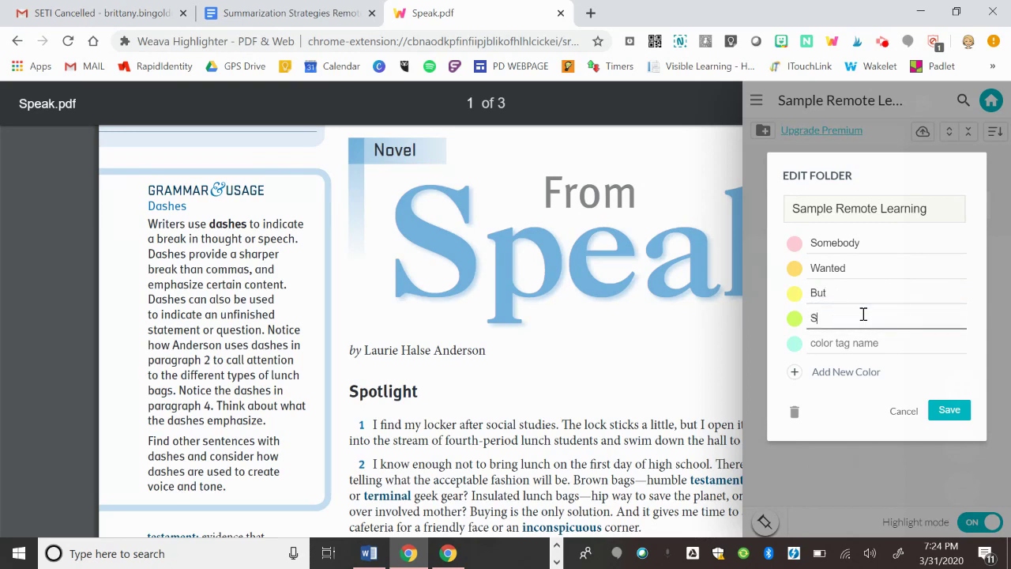
pyautogui.write('o')
pyautogui.click(848, 344)
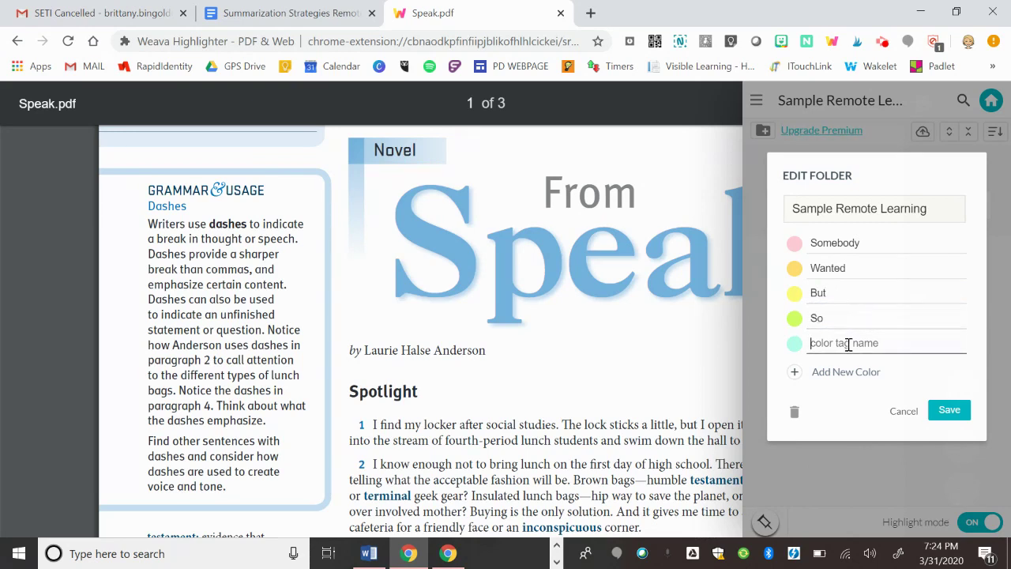
pyautogui.write('Then')
pyautogui.click(949, 411)
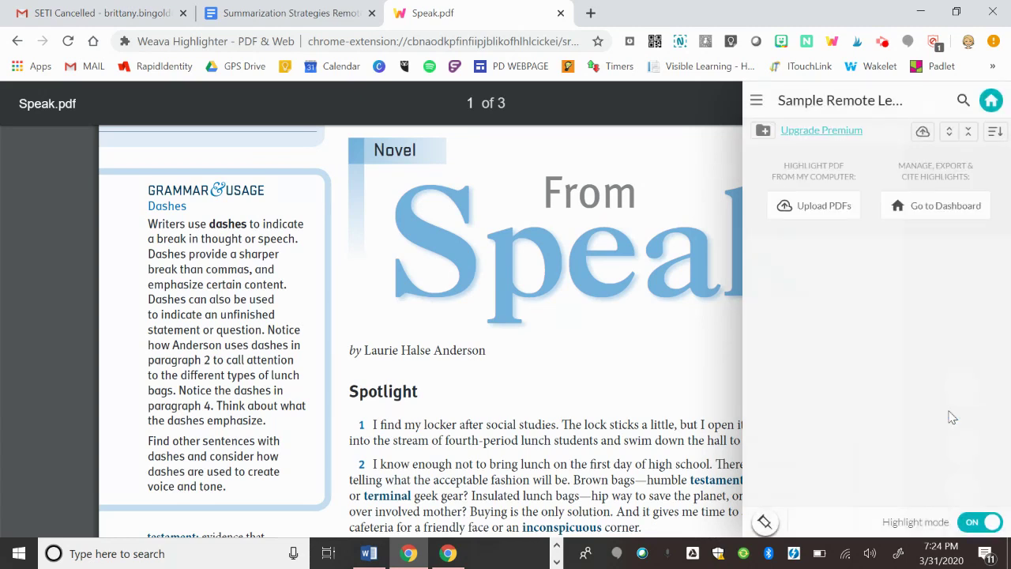
pyautogui.click(676, 375)
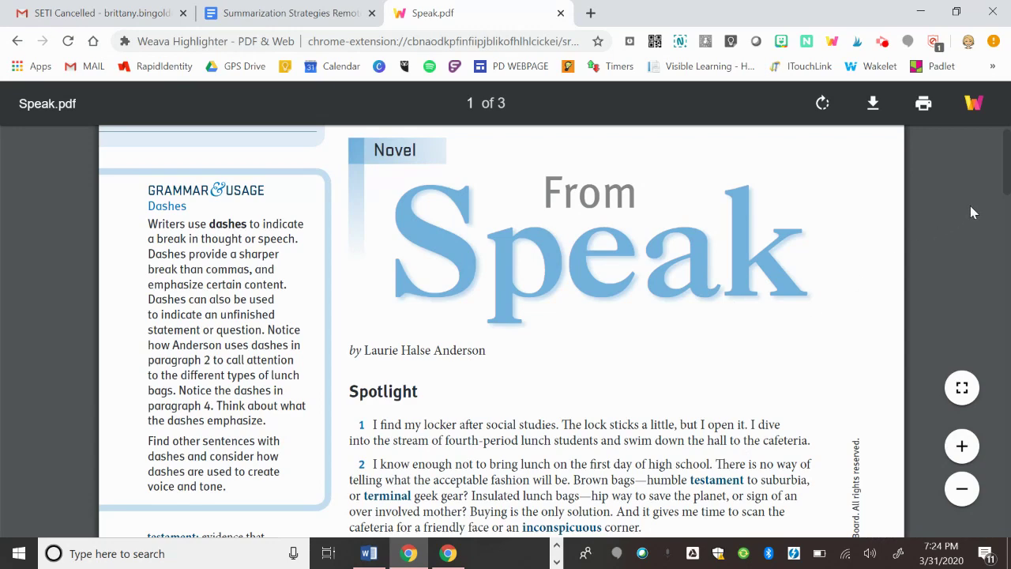
# Highlight the opening "I" of paragraph 1 as Somebody and "Buying is the only solution" in paragraph 2 as Wanted.
pyautogui.moveTo(1007, 179); pyautogui.dragTo(1007, 223)
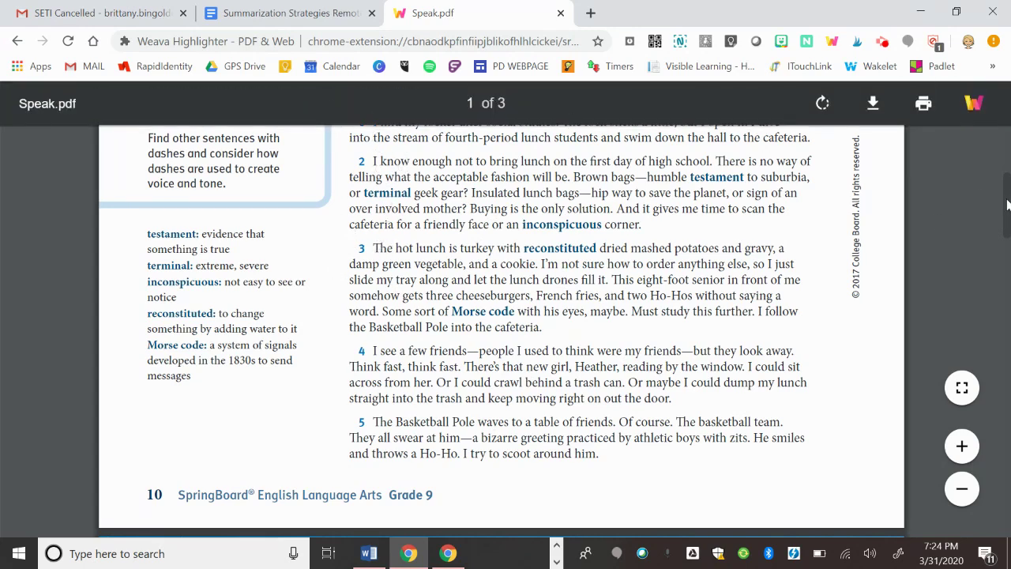
pyautogui.scroll(-1, 1007, 202)
pyautogui.scroll(2, 1008, 201)
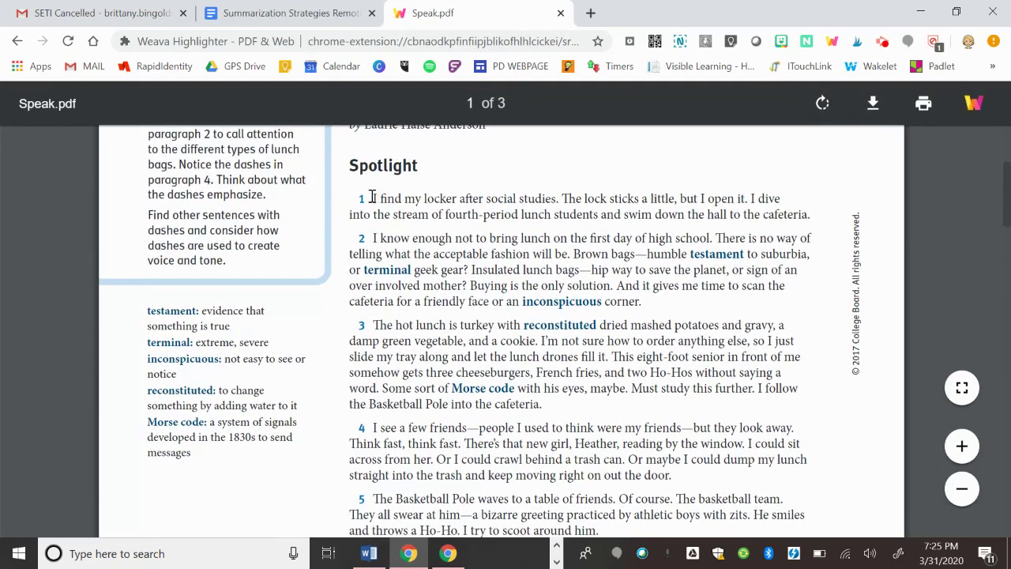
pyautogui.moveTo(372, 197); pyautogui.dragTo(382, 197)
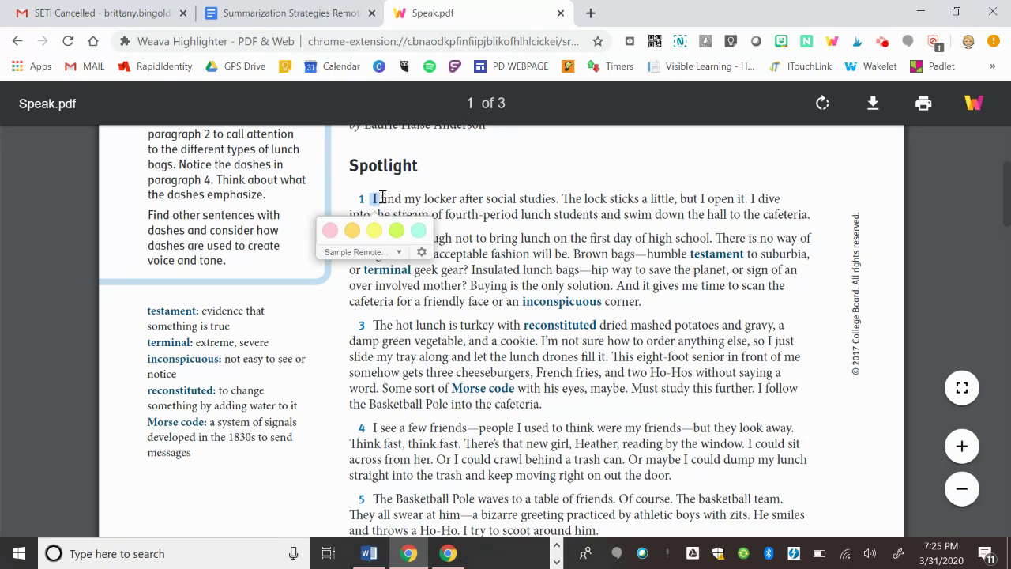
pyautogui.click(330, 230)
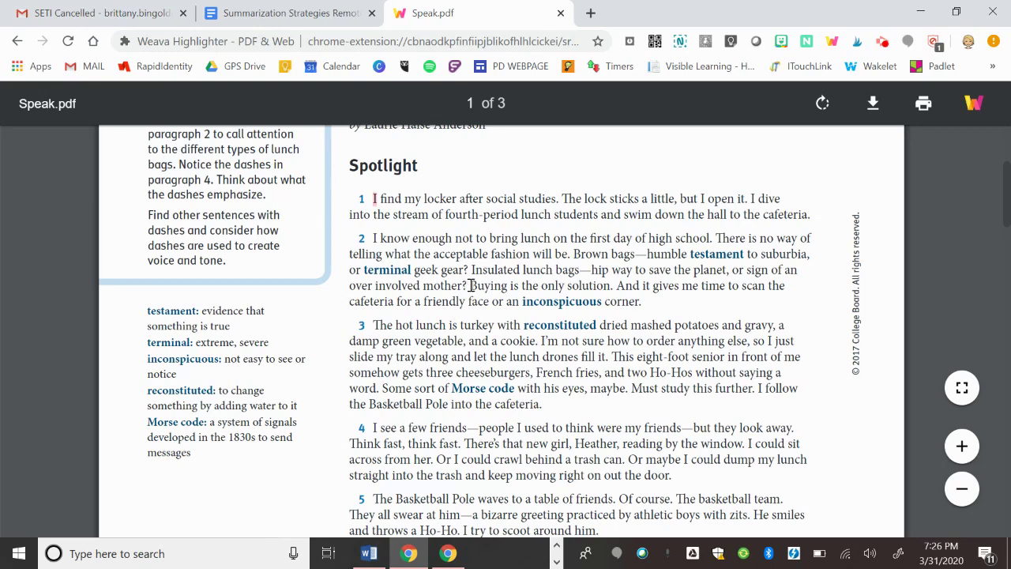
pyautogui.moveTo(472, 285); pyautogui.dragTo(613, 287)
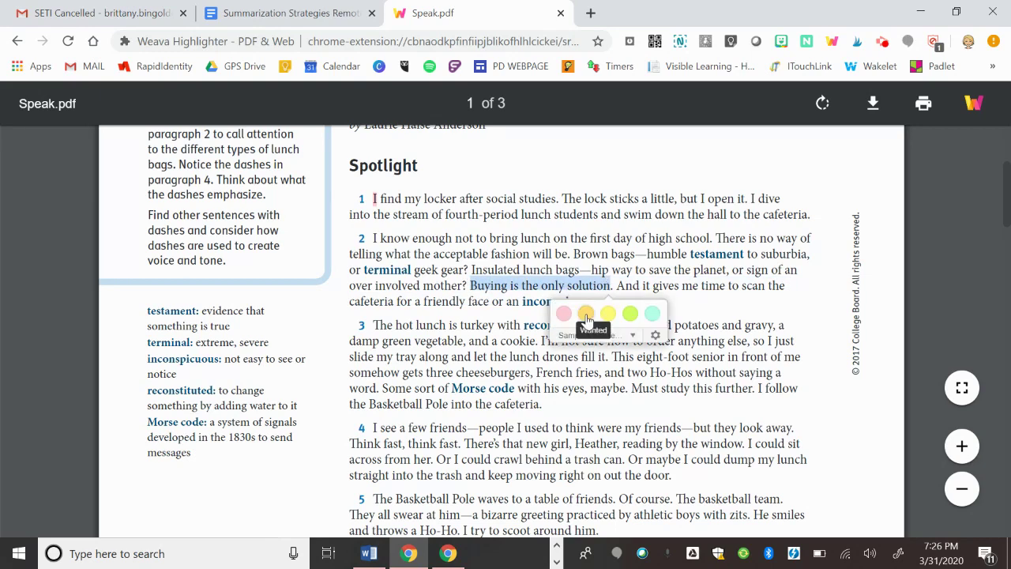
pyautogui.click(587, 315)
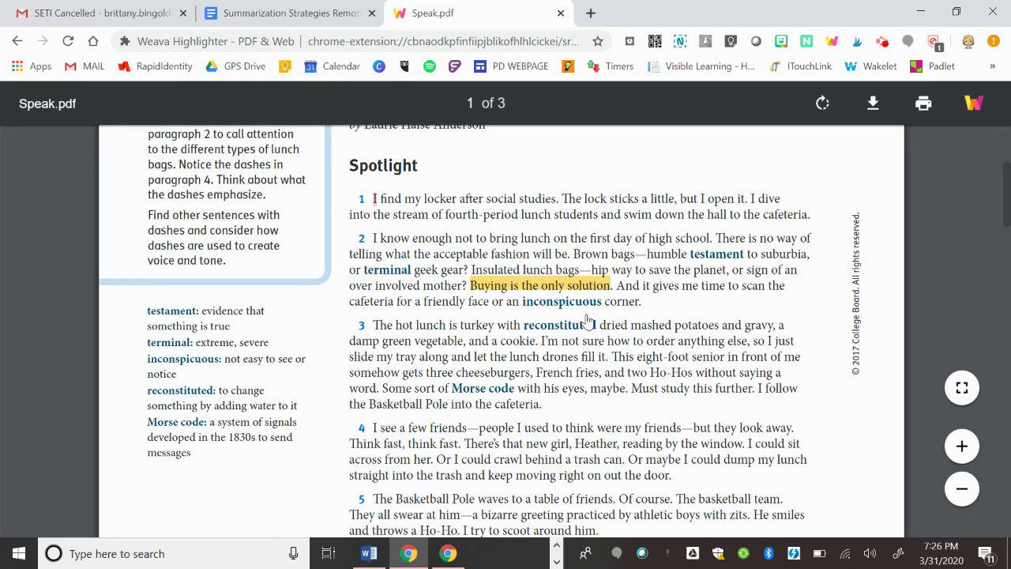
# Highlight the opening of paragraph 6, "Thwap! A lump of potatoes and gravy hits me square in the center of my chest", as But.
pyautogui.scroll(-1, 589, 320)
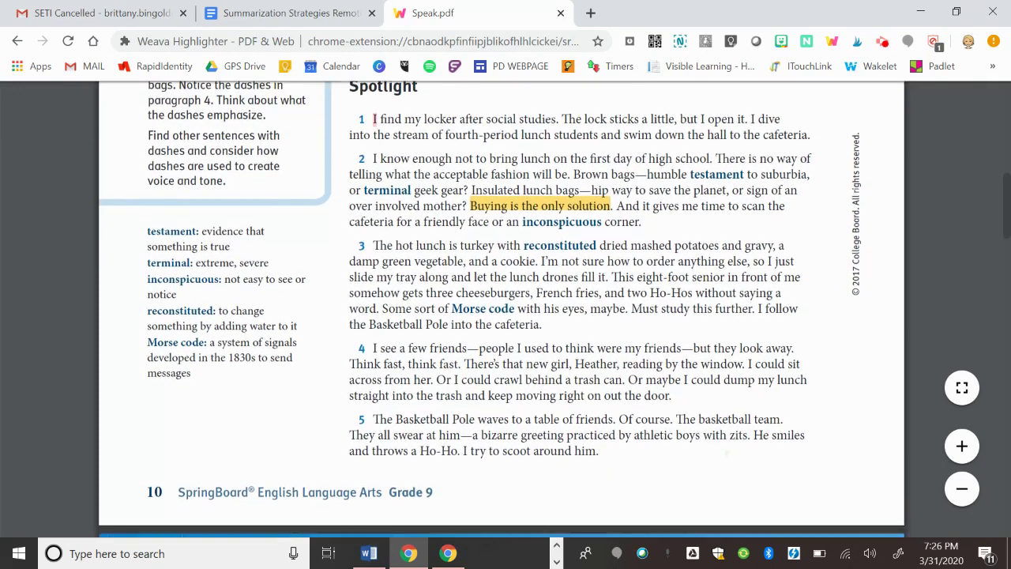
pyautogui.scroll(-2, 502, 308)
pyautogui.scroll(-2, 501, 308)
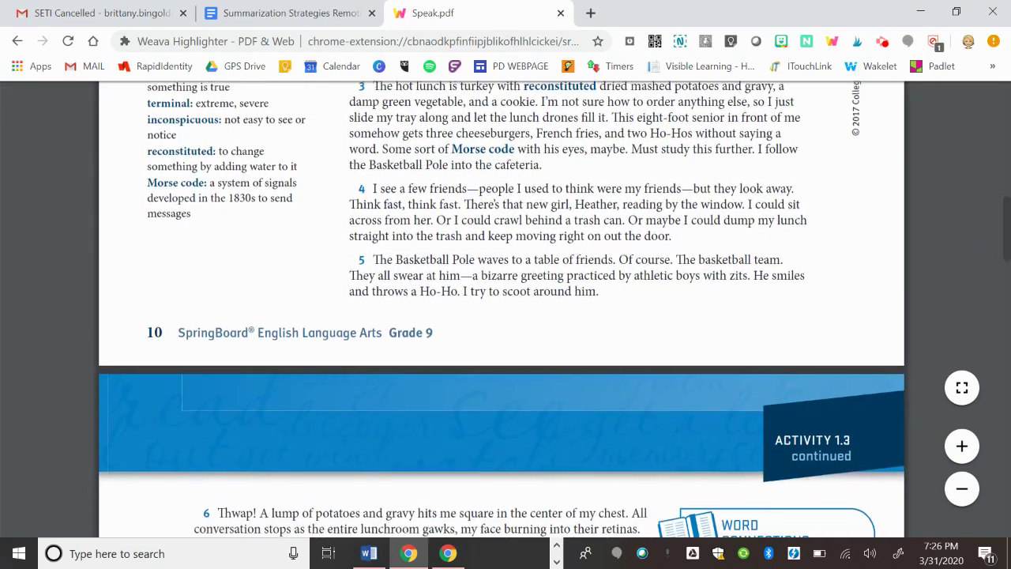
pyautogui.scroll(-1, 502, 308)
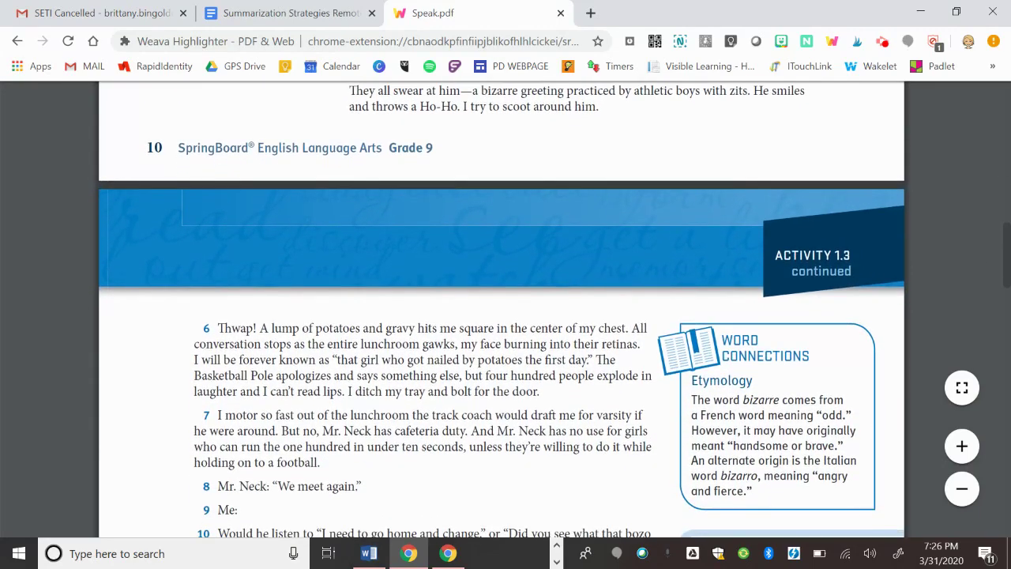
pyautogui.scroll(-1, 502, 308)
pyautogui.scroll(-1, 502, 308)
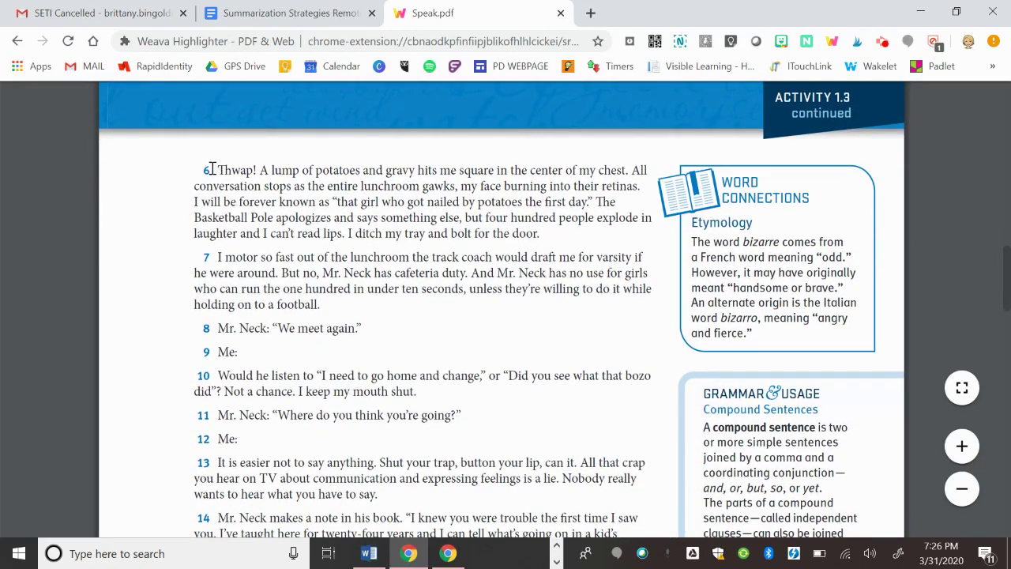
pyautogui.moveTo(218, 171); pyautogui.dragTo(630, 169)
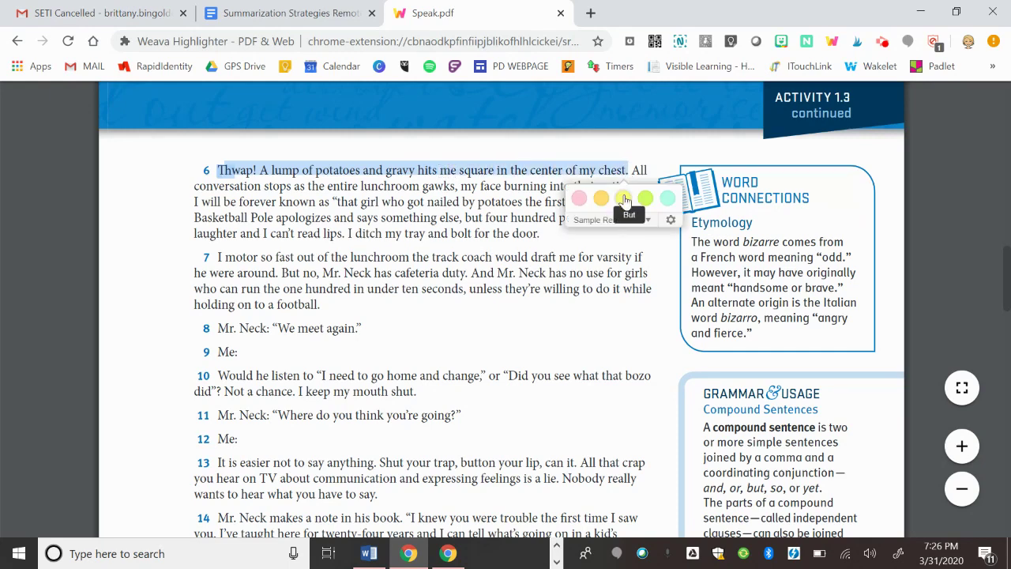
pyautogui.click(624, 200)
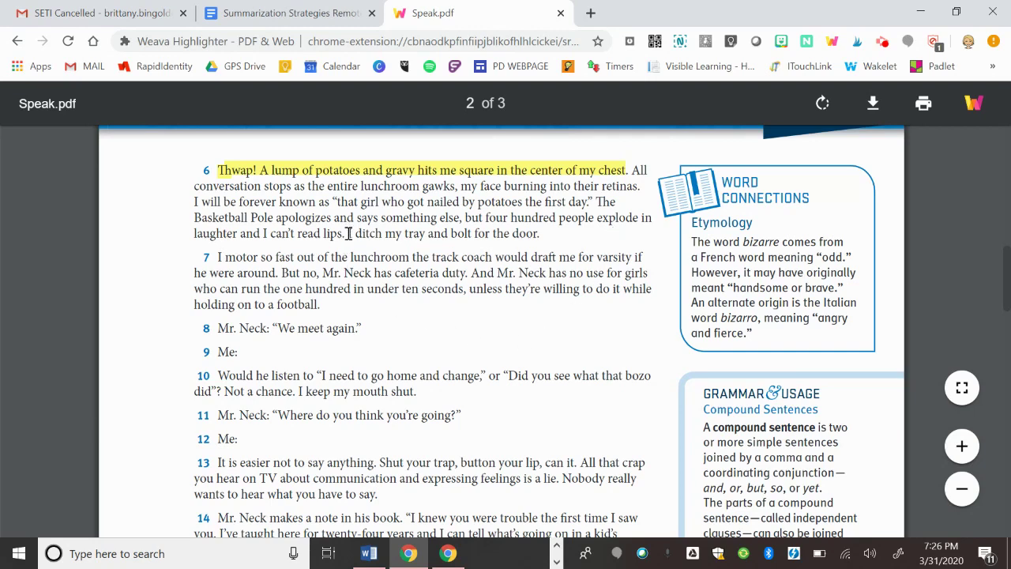
# Highlight "I ditch my tray and bolt for the door" as So and the "No more warnings" demerit passage in paragraph 14 as Then.
pyautogui.moveTo(349, 234); pyautogui.dragTo(541, 234)
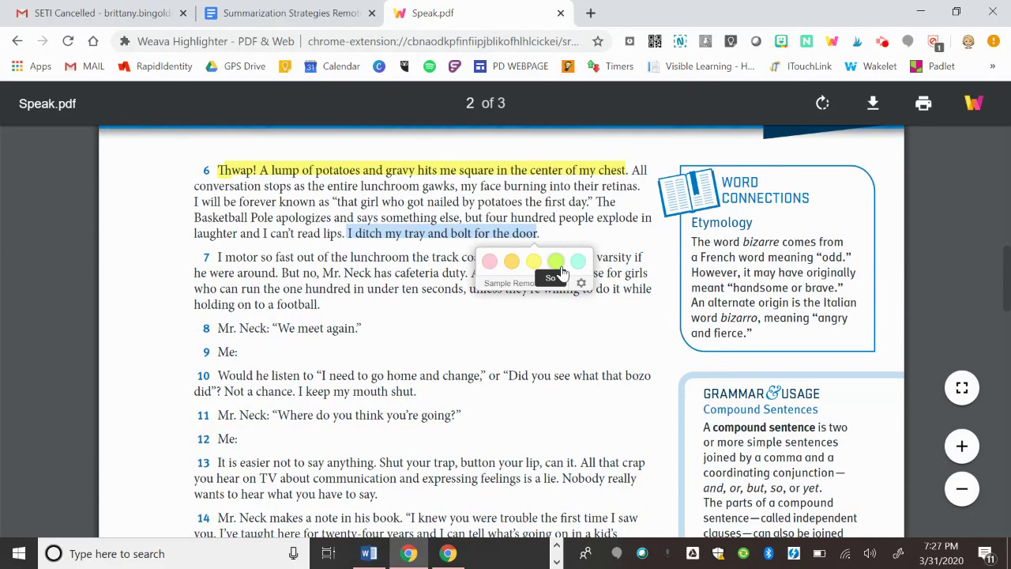
pyautogui.click(558, 266)
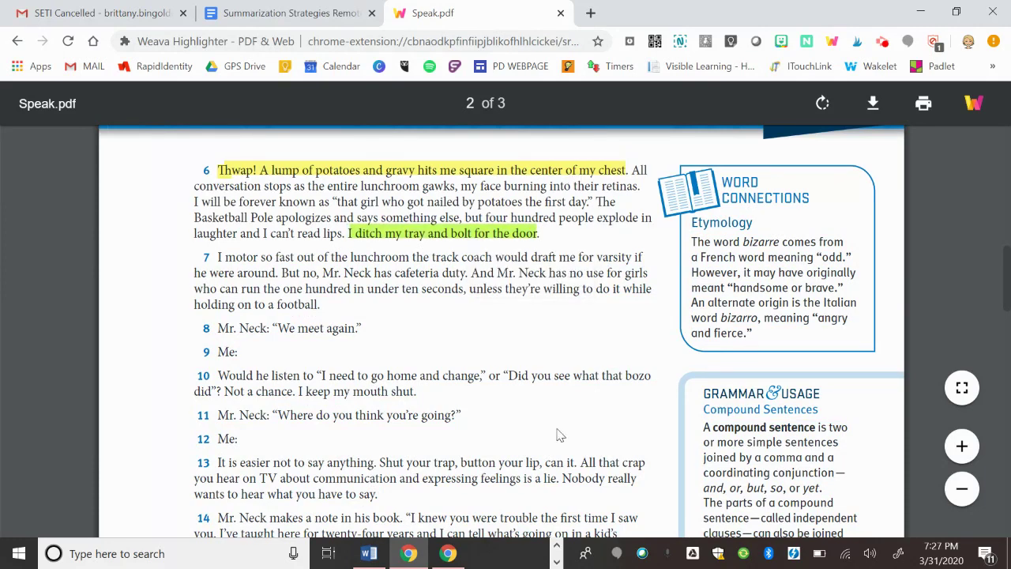
pyautogui.scroll(-3, 503, 413)
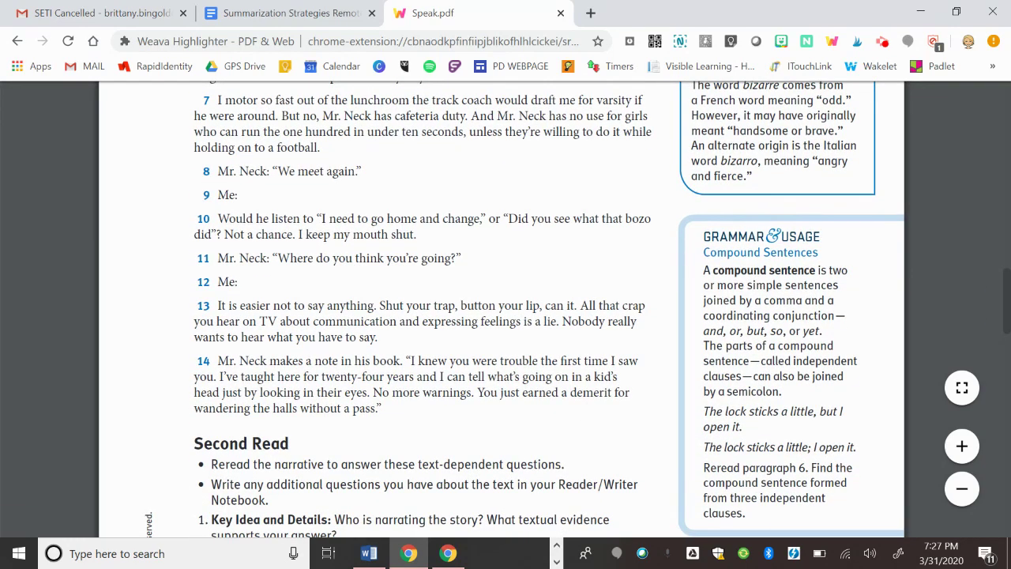
pyautogui.scroll(-1, 524, 309)
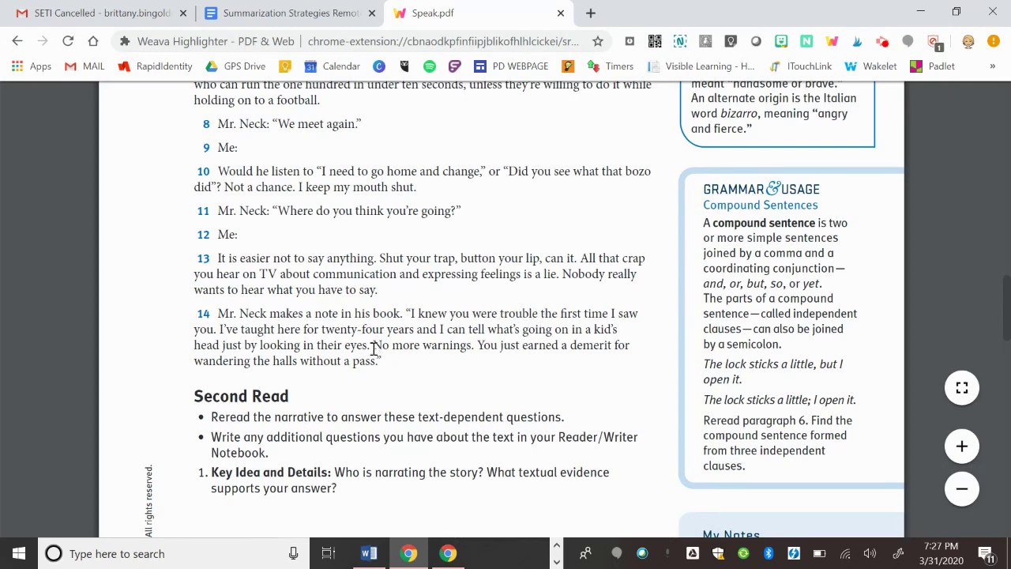
pyautogui.moveTo(373, 349); pyautogui.dragTo(380, 359)
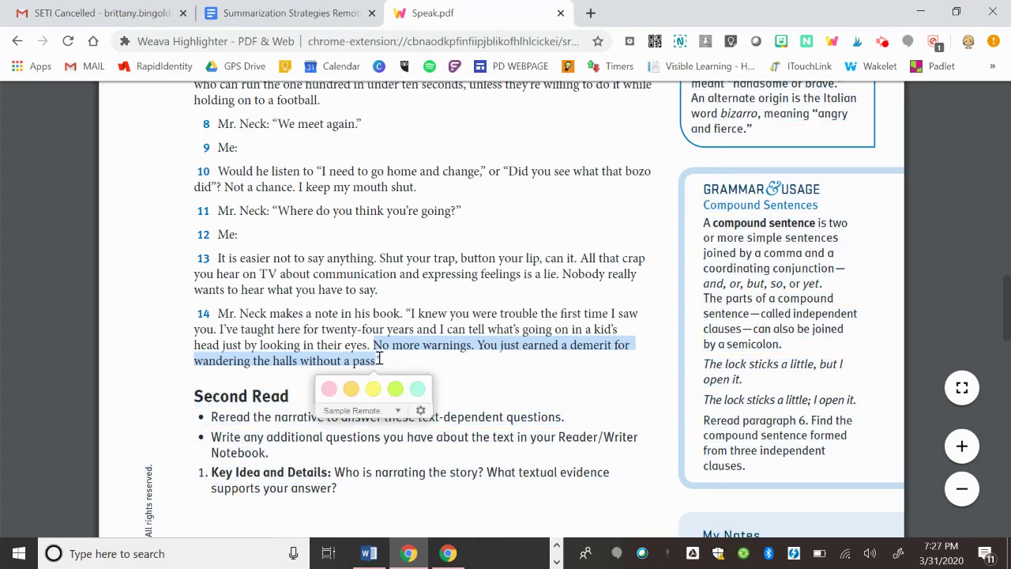
pyautogui.click(419, 389)
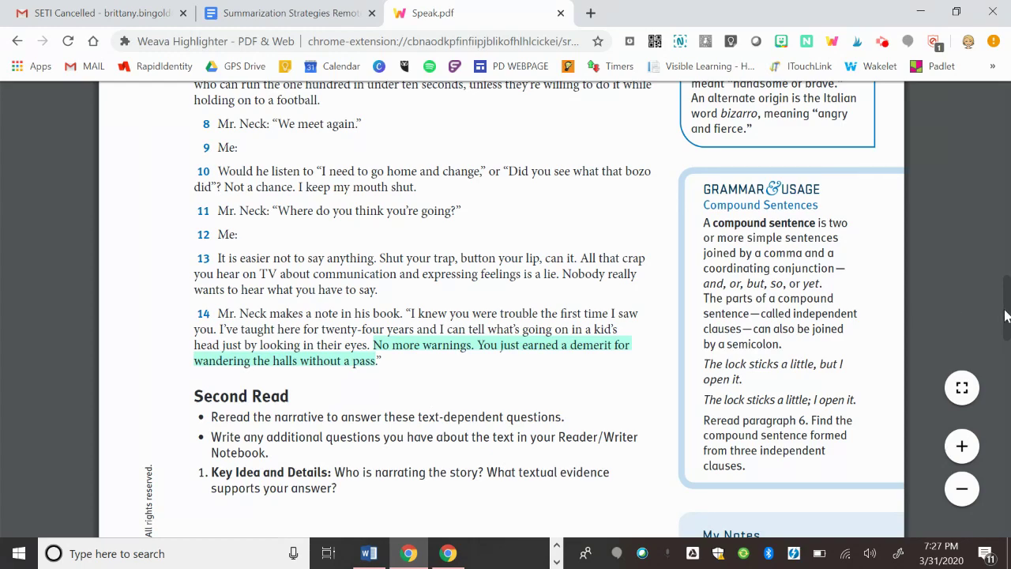
# Go back over the highlighted pages, then open the Weava dashboard and expand the Speak.pdf highlights in the Sample Remote Learning folder.
pyautogui.scroll(-3, 1005, 314)
pyautogui.scroll(5, 1002, 294)
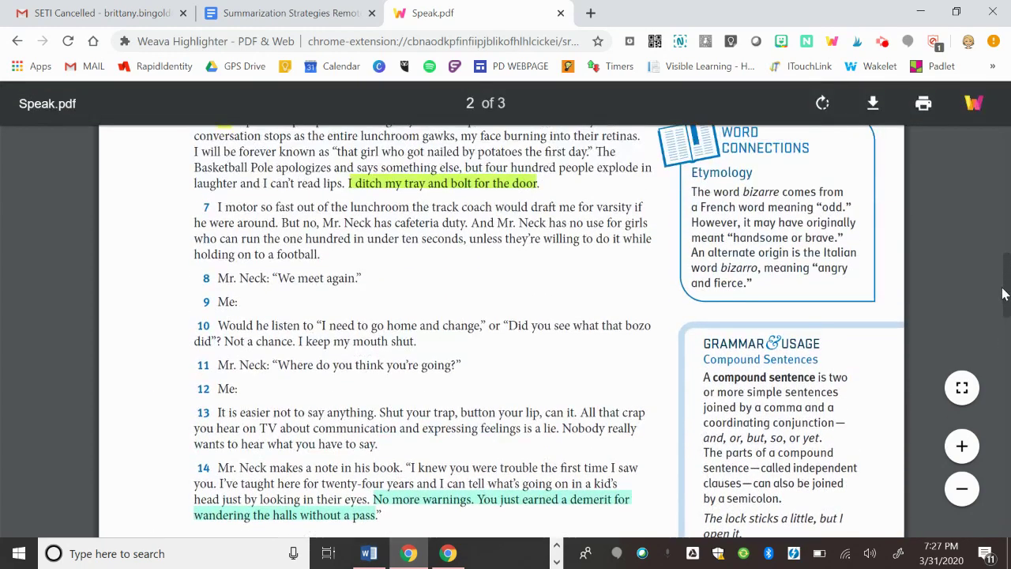
pyautogui.moveTo(1003, 294); pyautogui.dragTo(1006, 204)
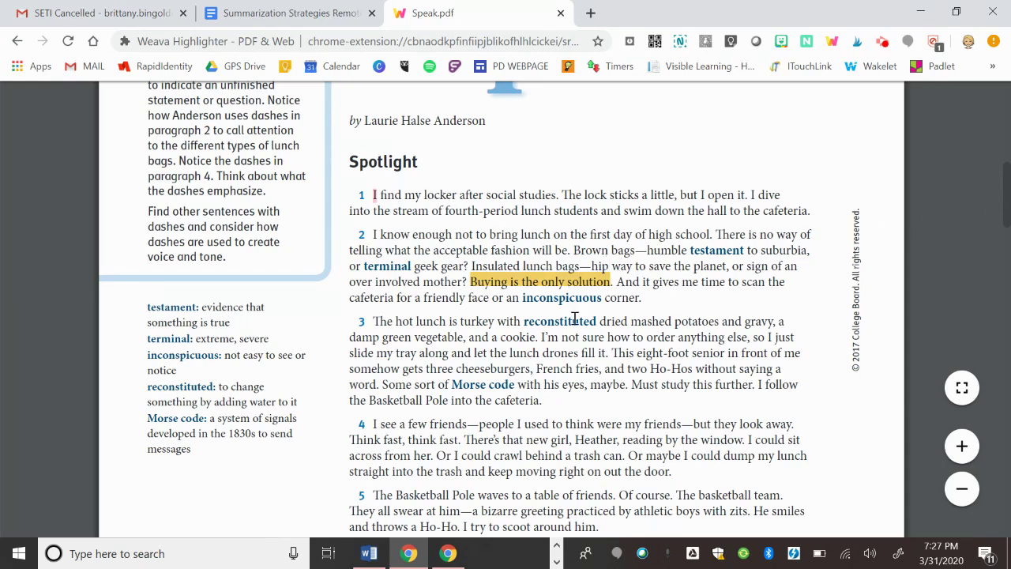
pyautogui.moveTo(865, 112)
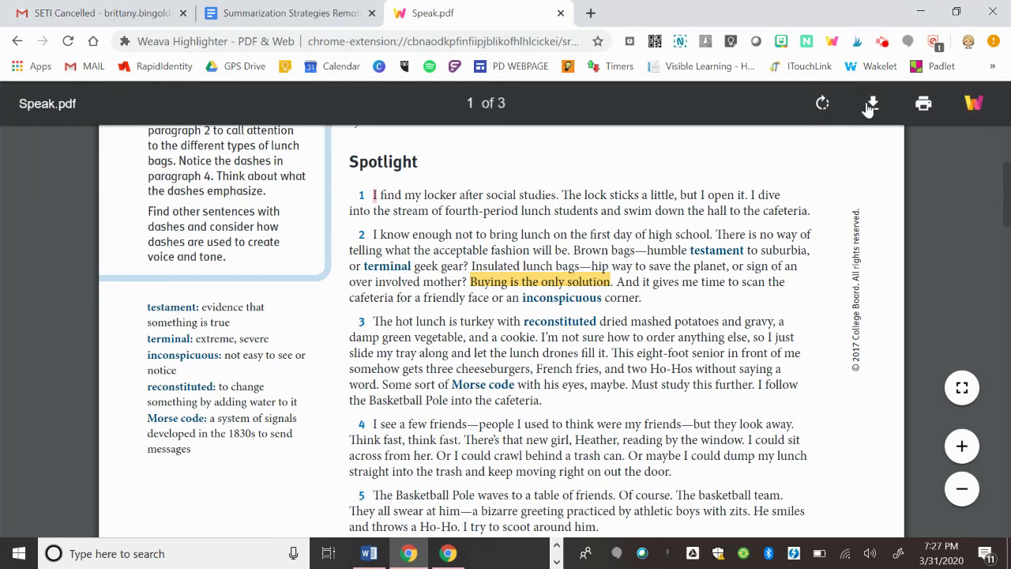
pyautogui.click(831, 41)
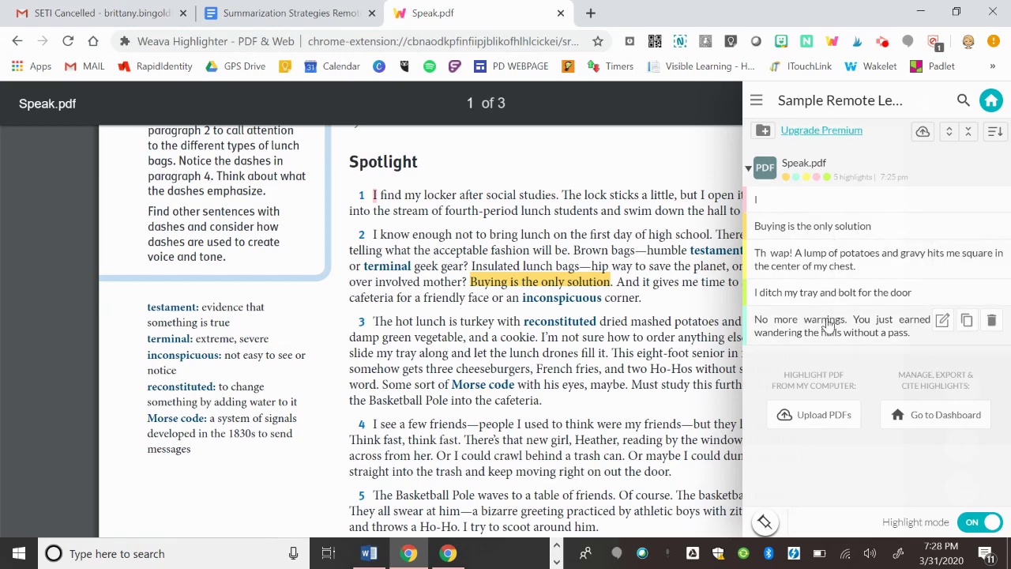
pyautogui.click(990, 100)
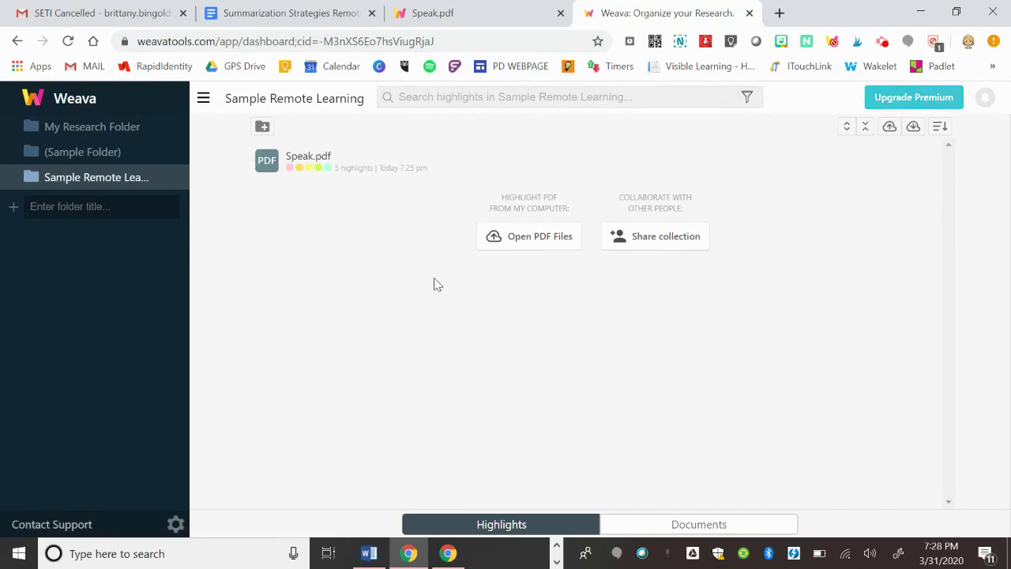
pyautogui.click(320, 169)
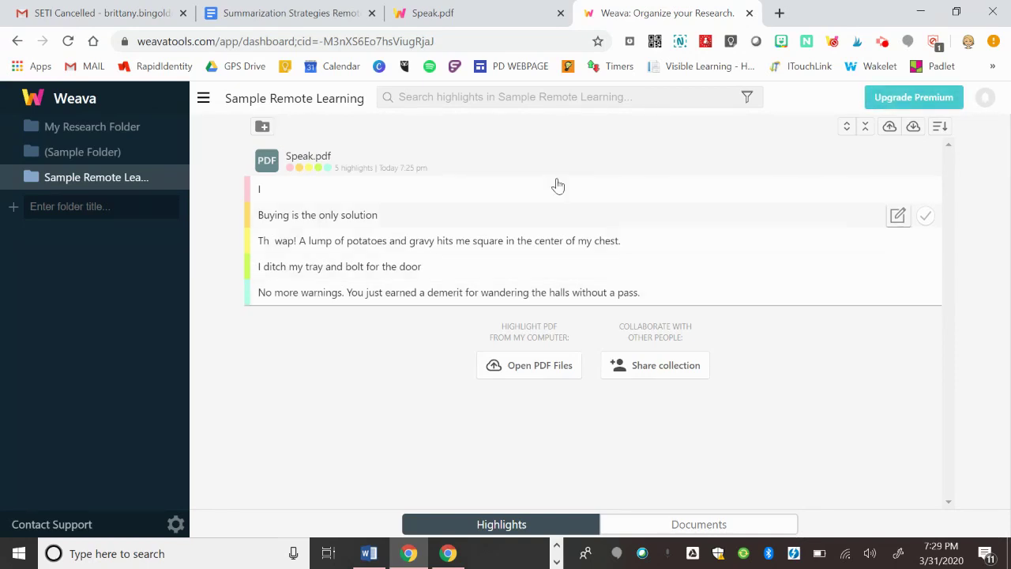
# Open the citation form for Speak.pdf, preview the MLA style and the source type choices, and close it without saving.
pyautogui.moveTo(858, 169)
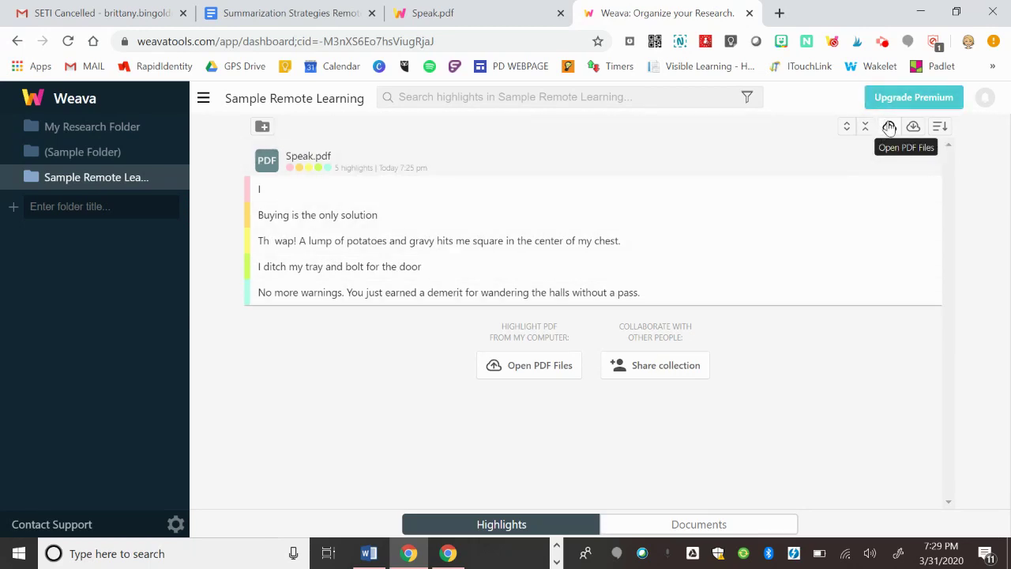
pyautogui.moveTo(899, 169)
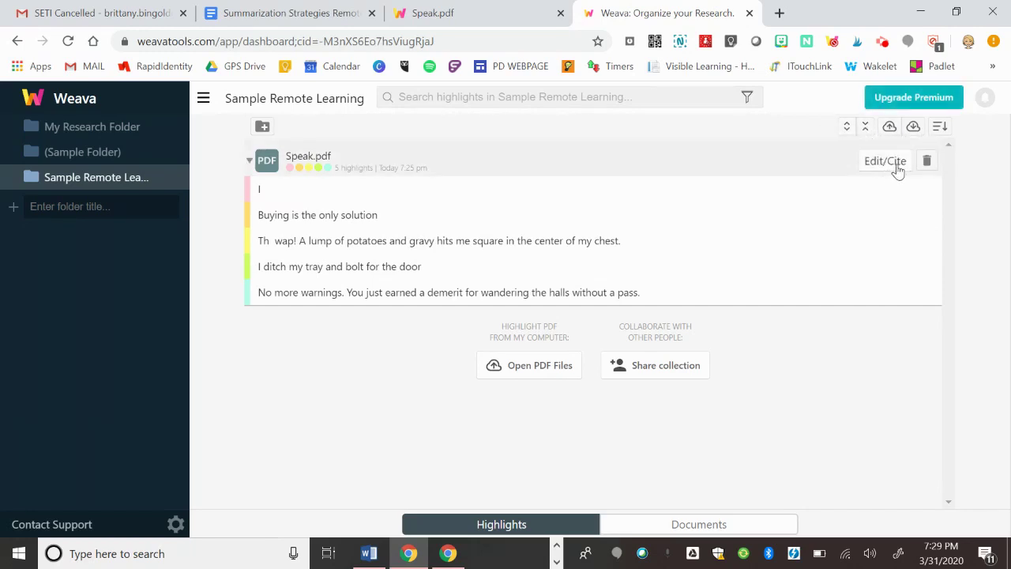
pyautogui.click(886, 162)
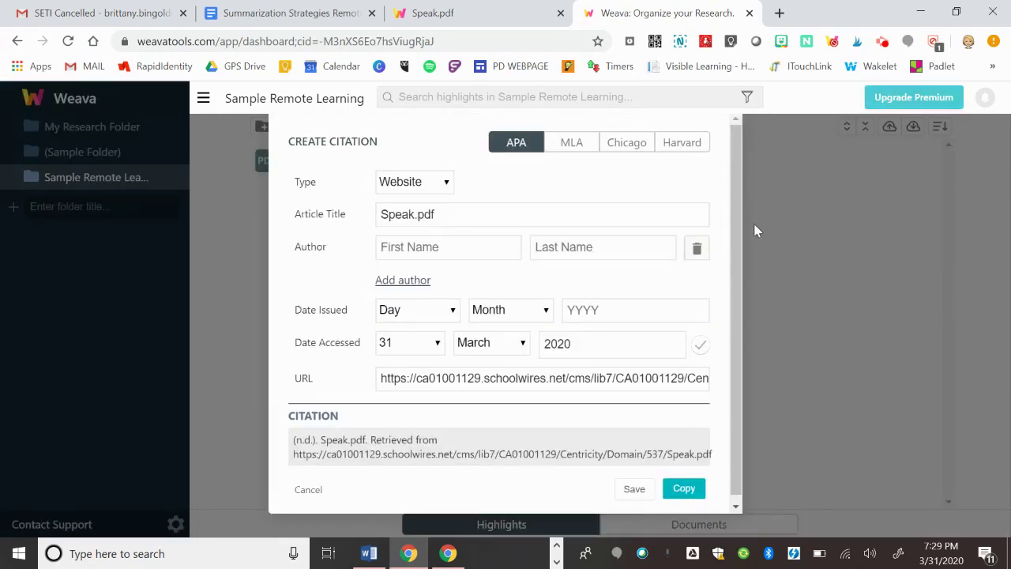
pyautogui.moveTo(739, 217); pyautogui.dragTo(751, 389)
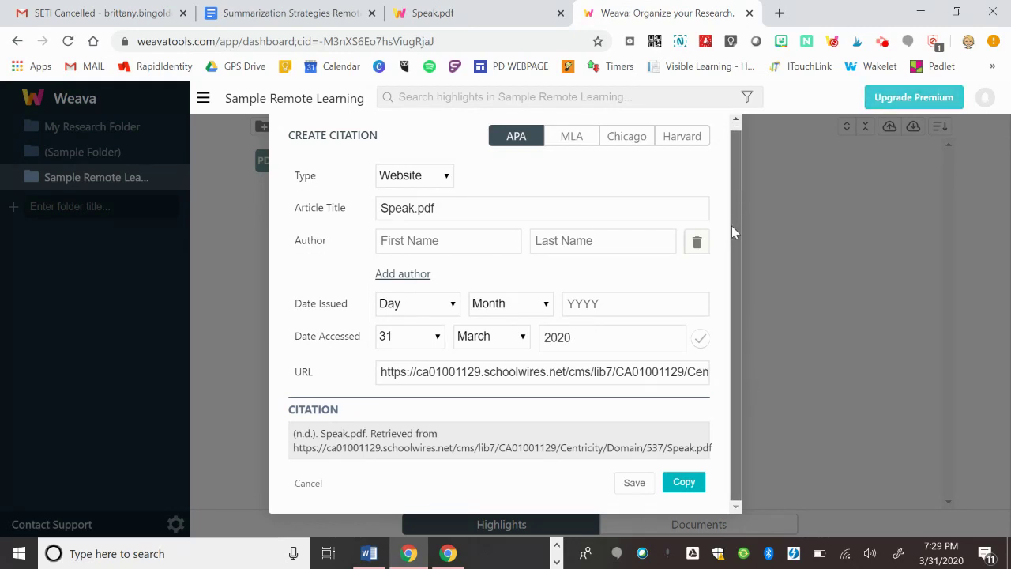
pyautogui.scroll(1, 731, 225)
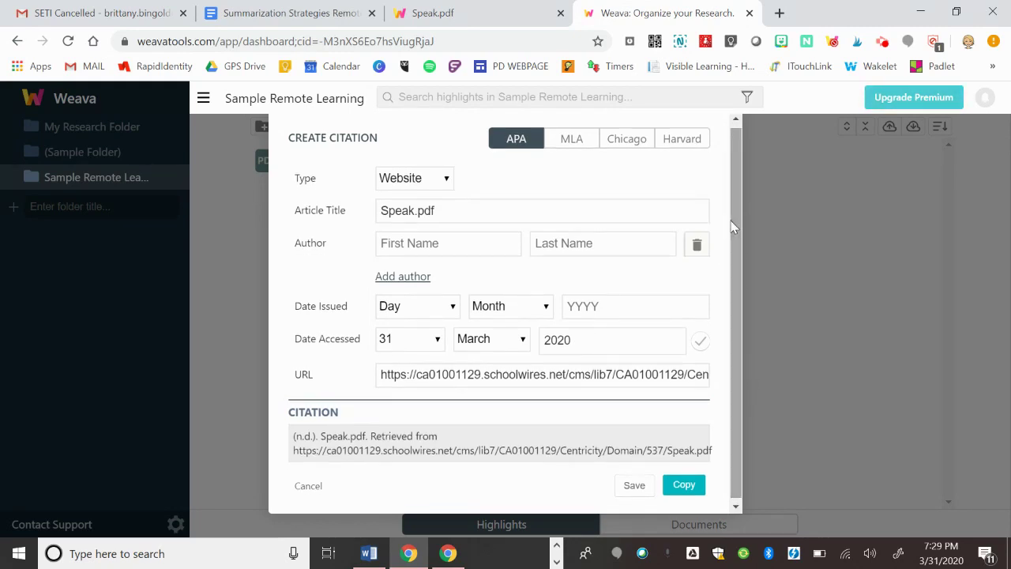
pyautogui.click(581, 144)
pyautogui.click(441, 183)
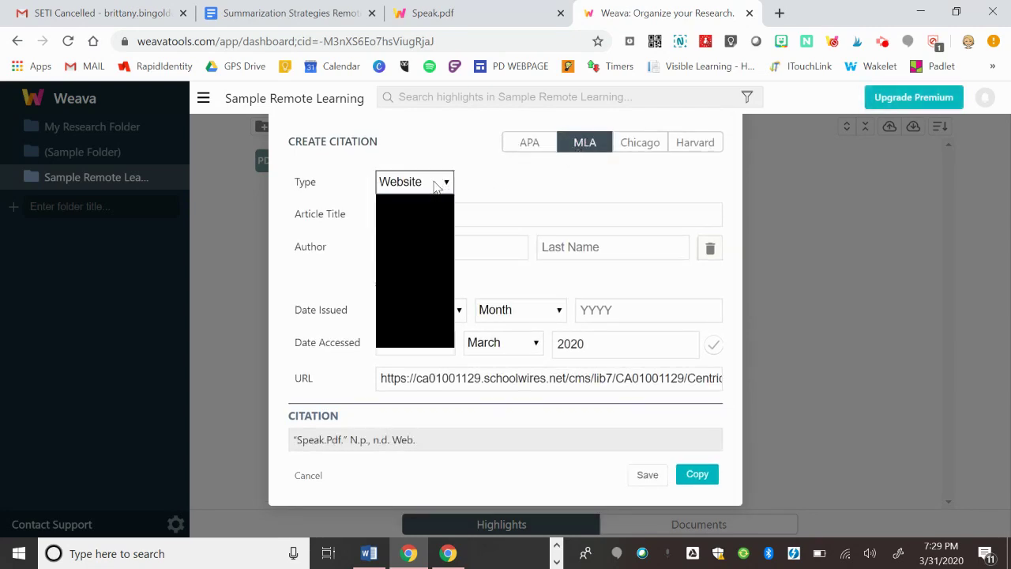
pyautogui.click(468, 171)
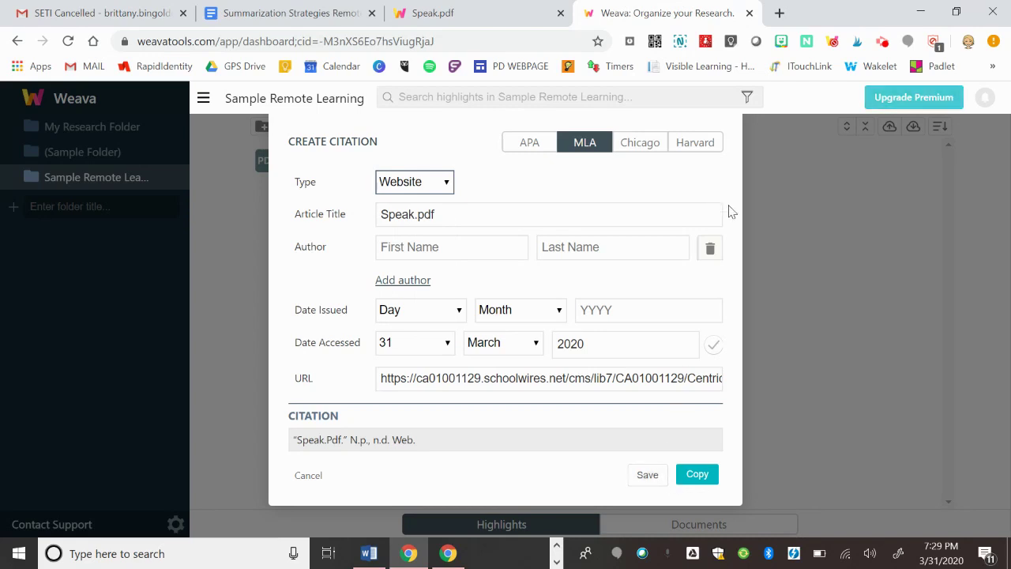
pyautogui.click(828, 309)
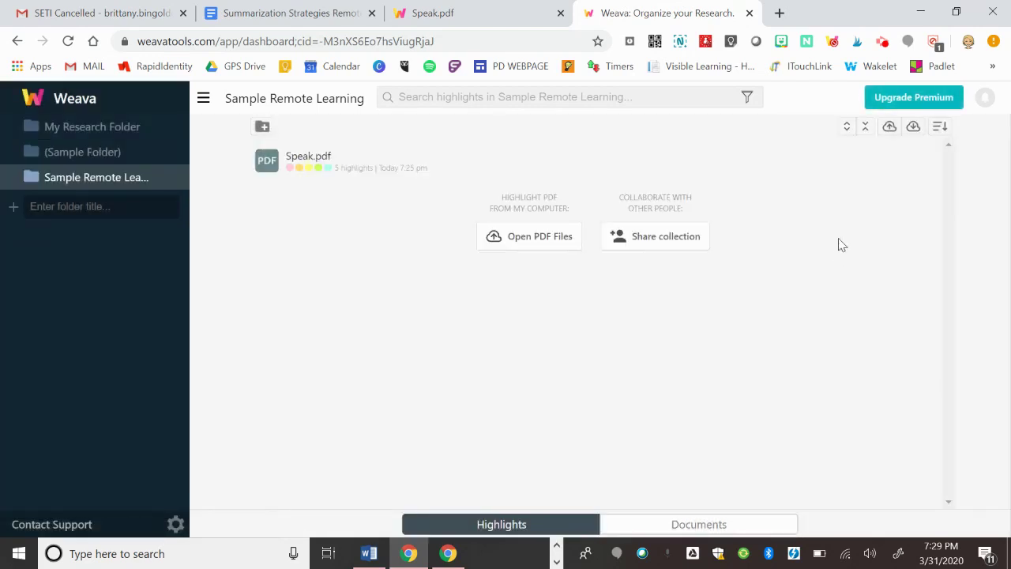
# Expand the Speak.pdf highlights in the dashboard again, look at the folder's options, and return to the PDF.
pyautogui.click(343, 166)
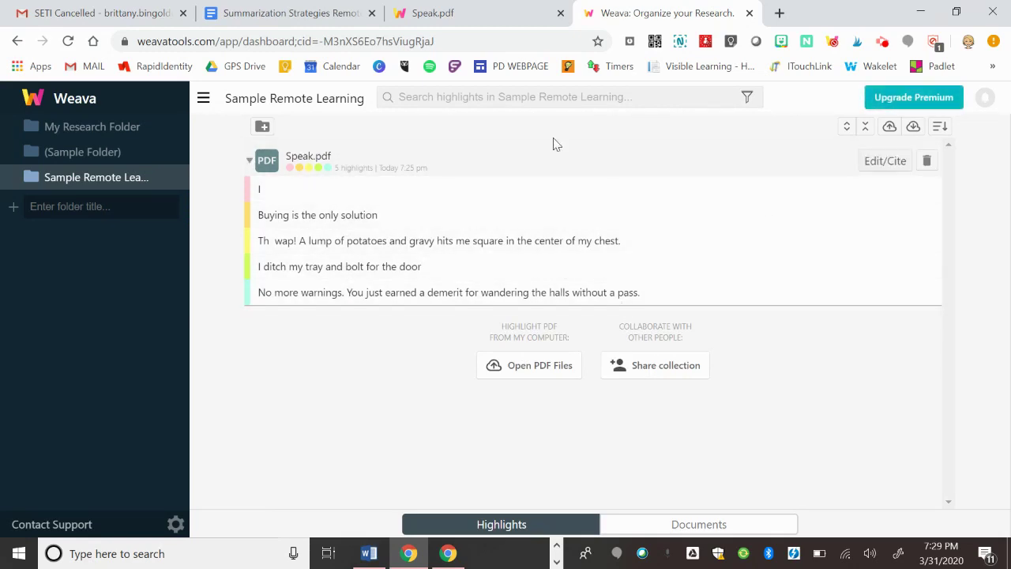
pyautogui.moveTo(165, 183)
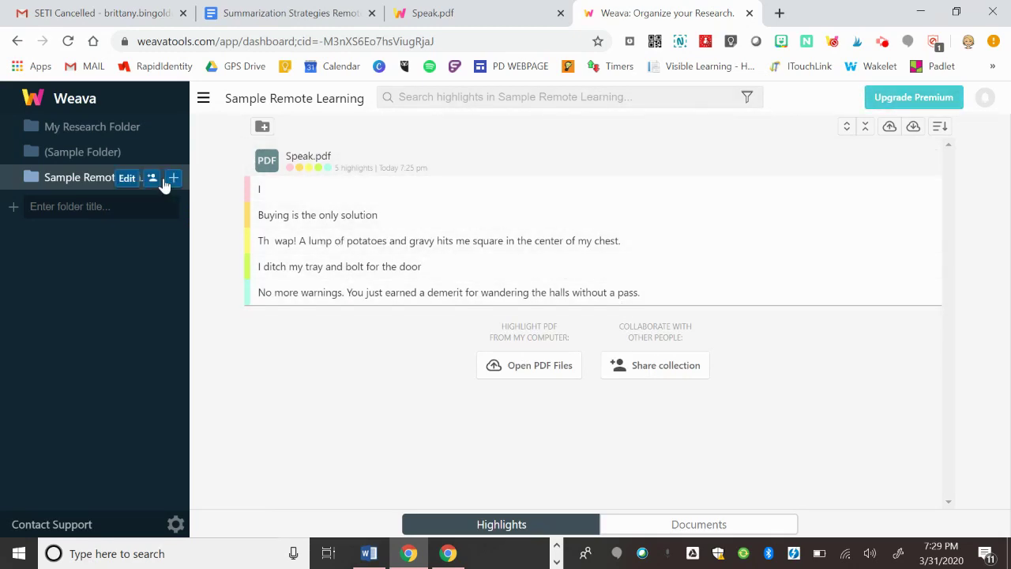
pyautogui.click(461, 13)
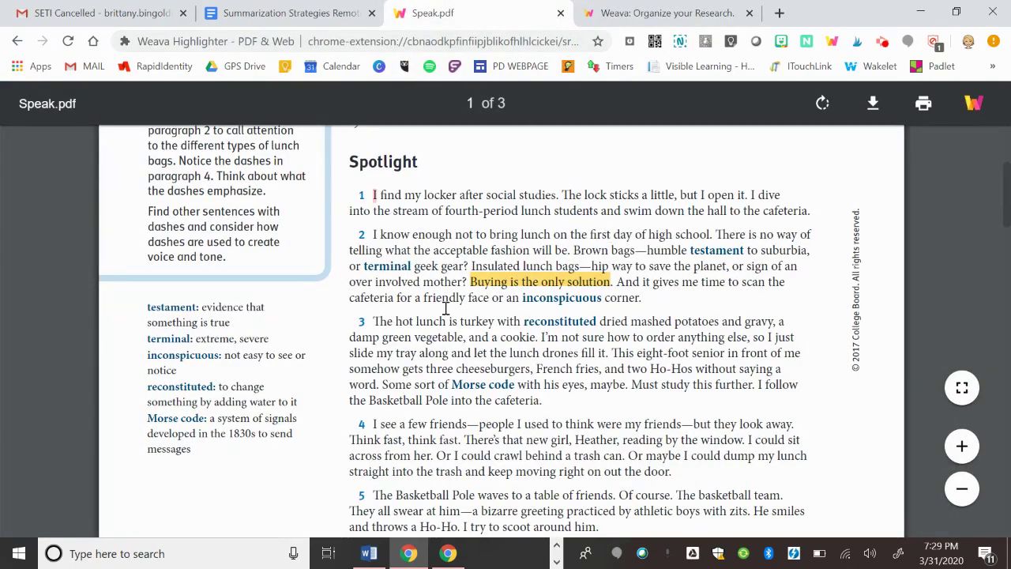
# Request Speak.pdf with its highlights, look through the available print destinations including the full list, and cancel the print.
pyautogui.click(874, 108)
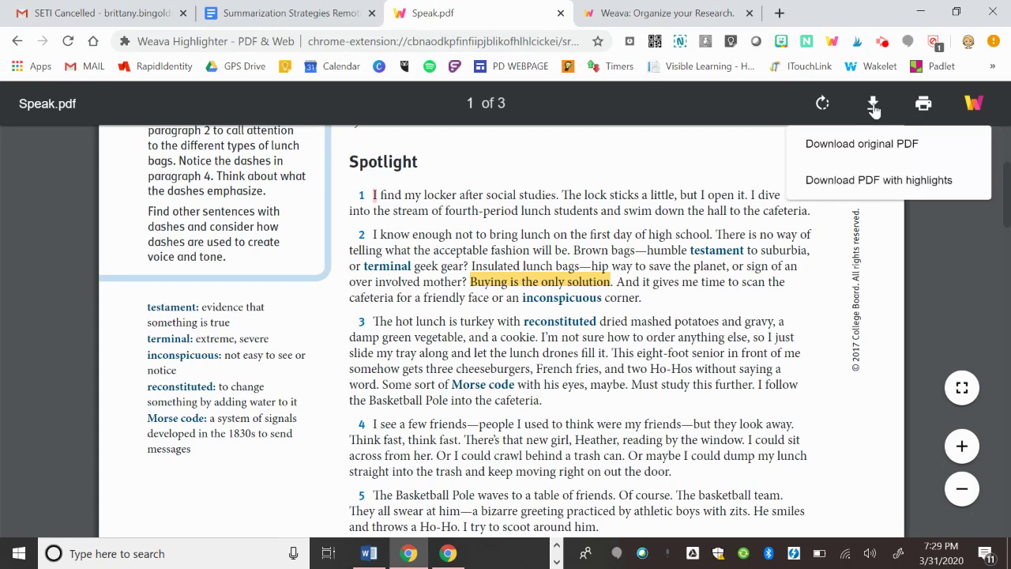
pyautogui.click(879, 180)
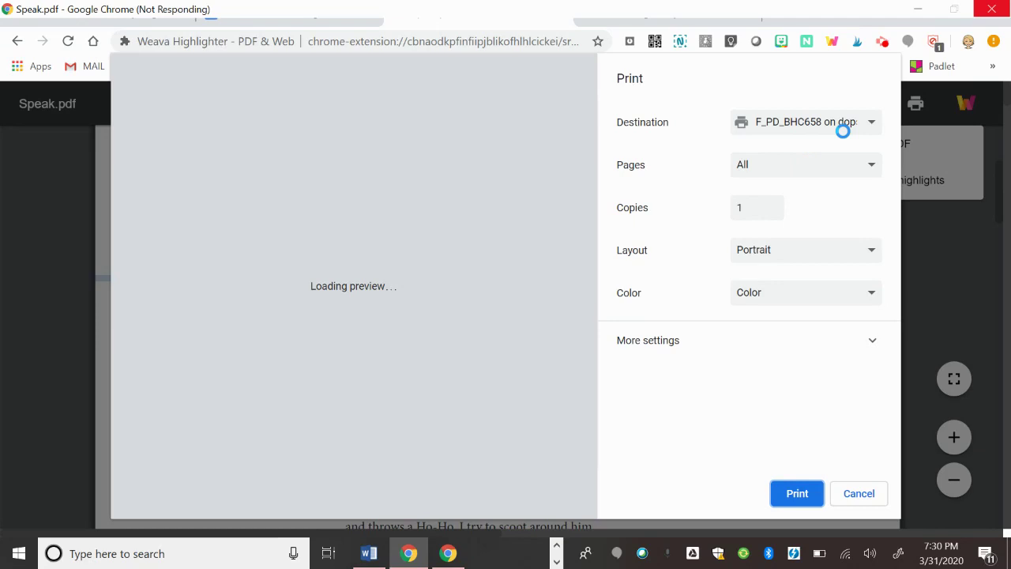
pyautogui.click(873, 122)
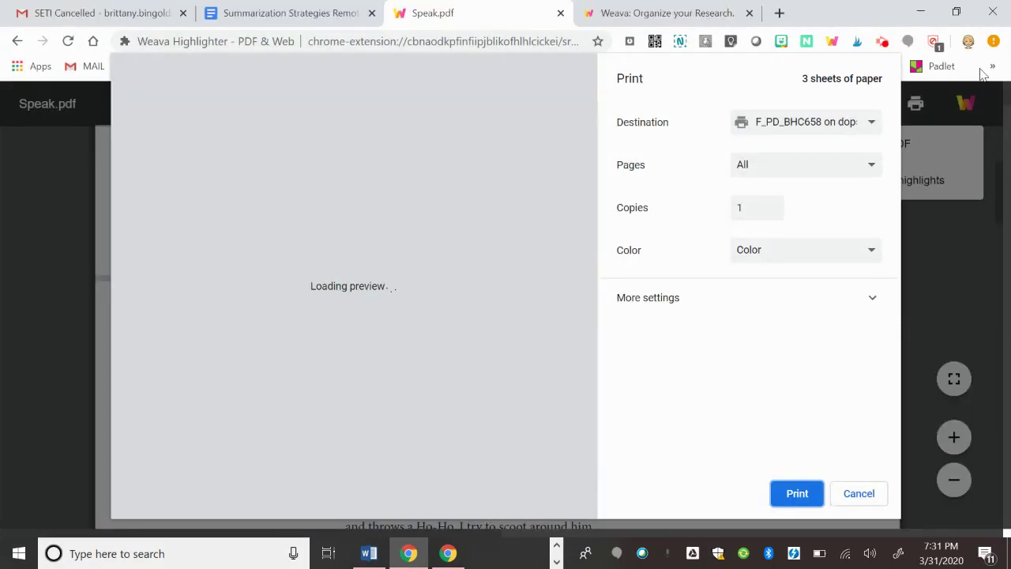
pyautogui.click(833, 125)
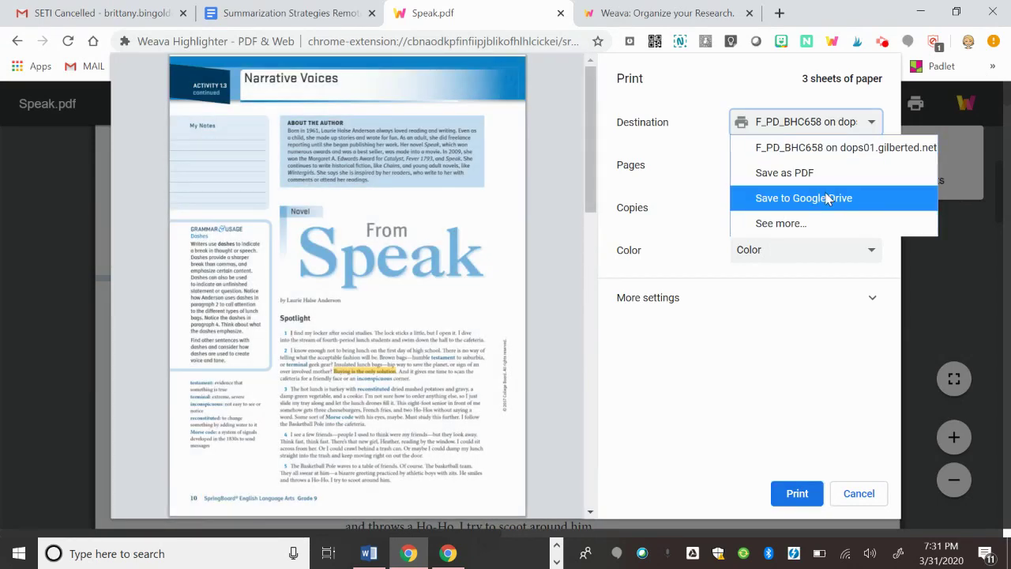
pyautogui.click(804, 224)
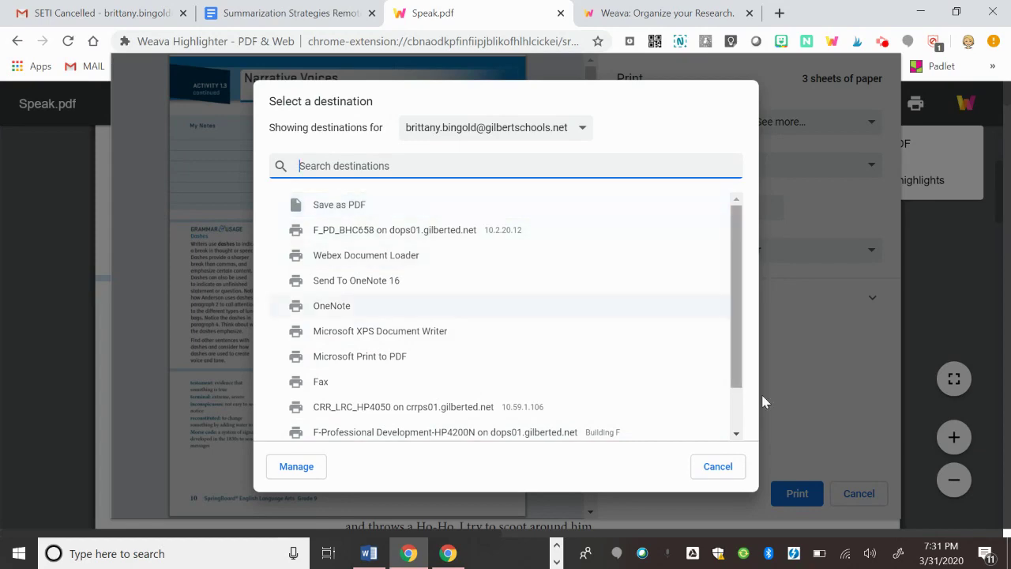
pyautogui.click(714, 467)
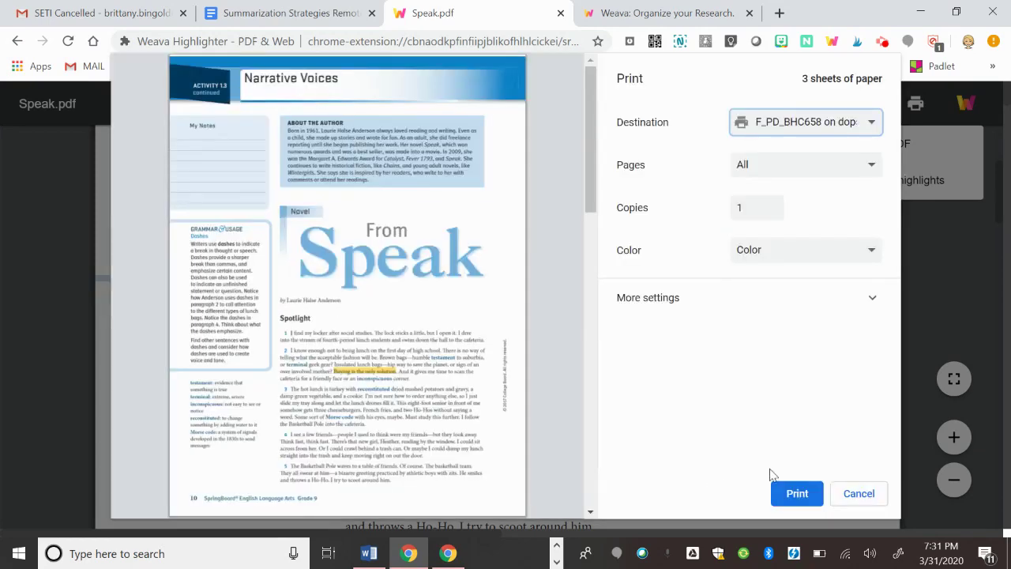
pyautogui.click(863, 495)
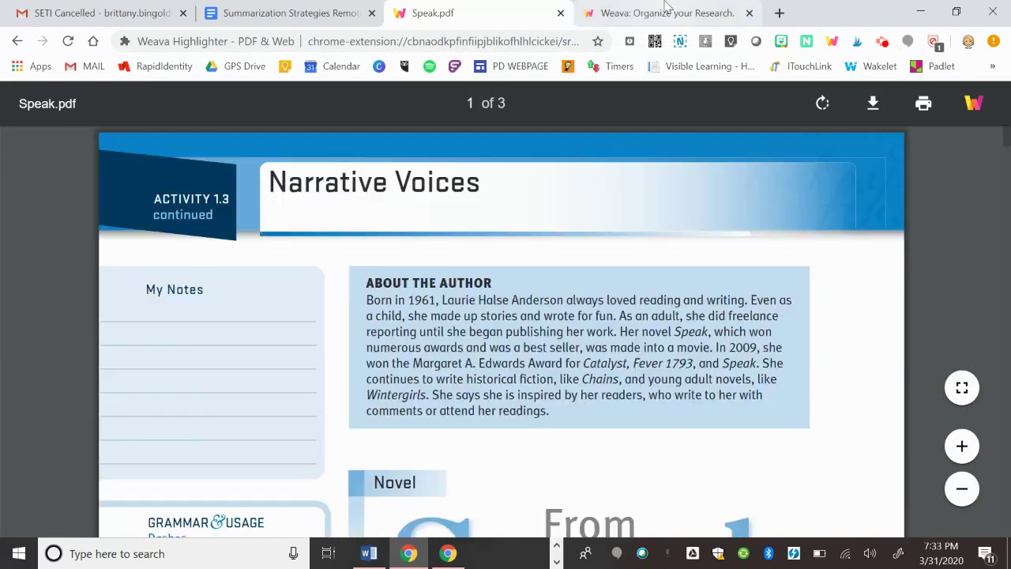
pyautogui.click(883, 41)
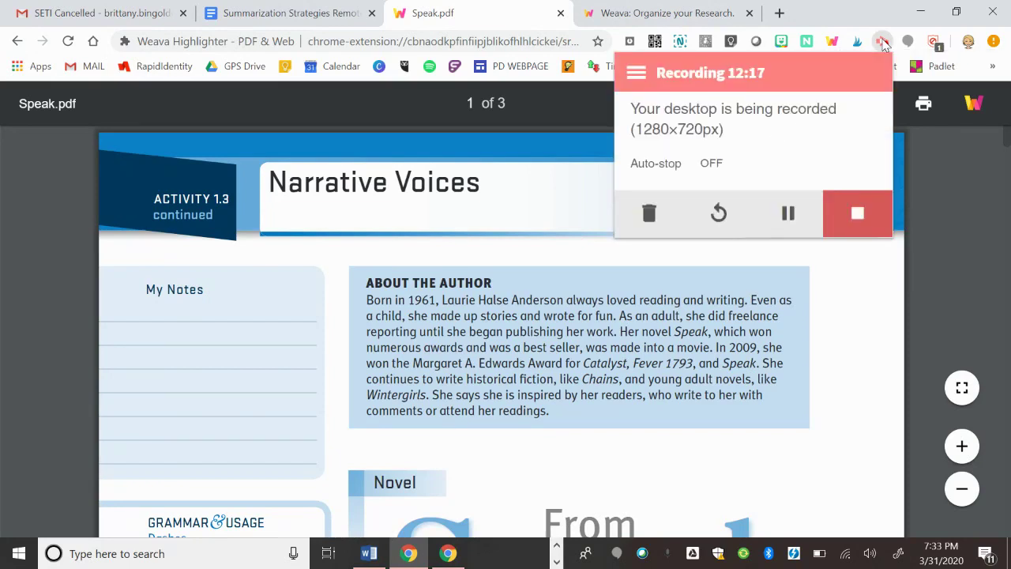